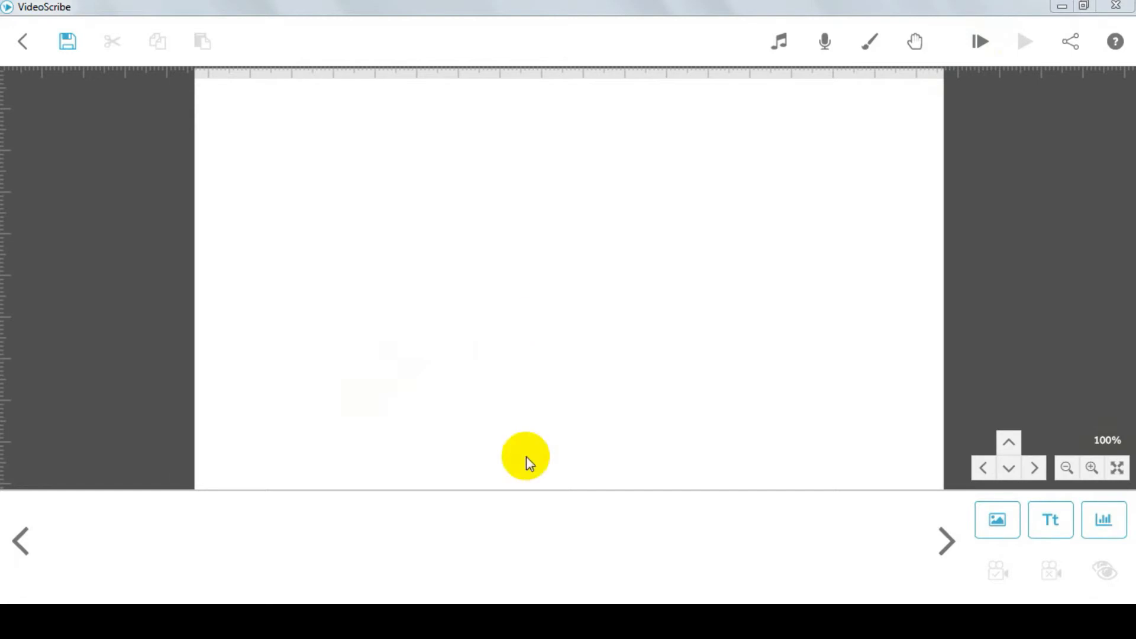
{"action": "left_click", "coordinate": [574, 619]}
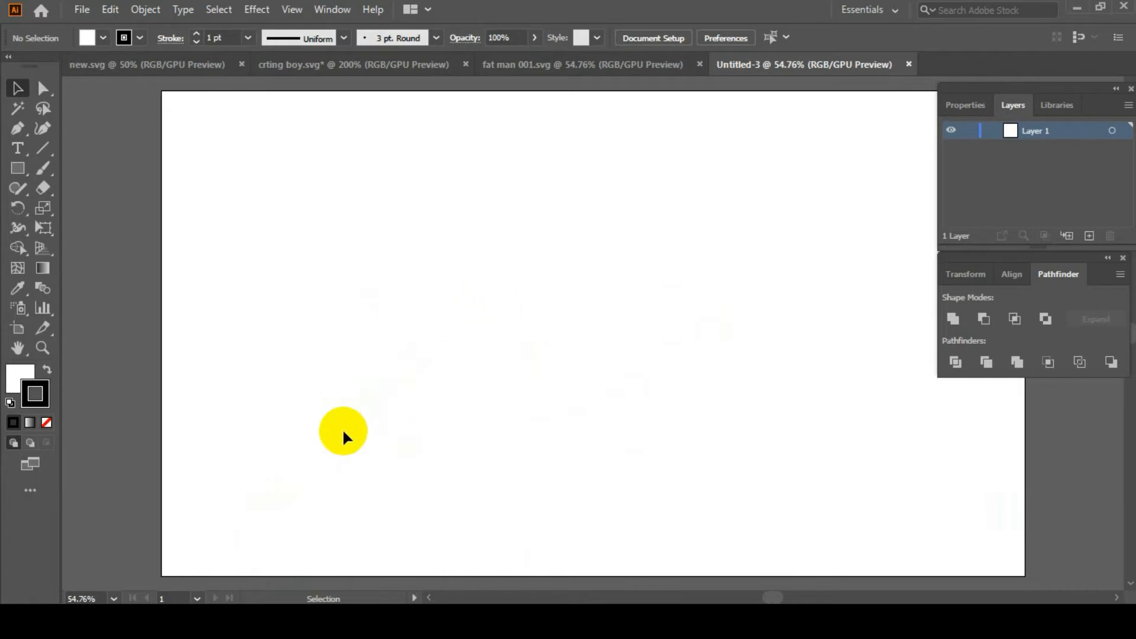
{"action": "mouse_move", "coordinate": [199, 618]}
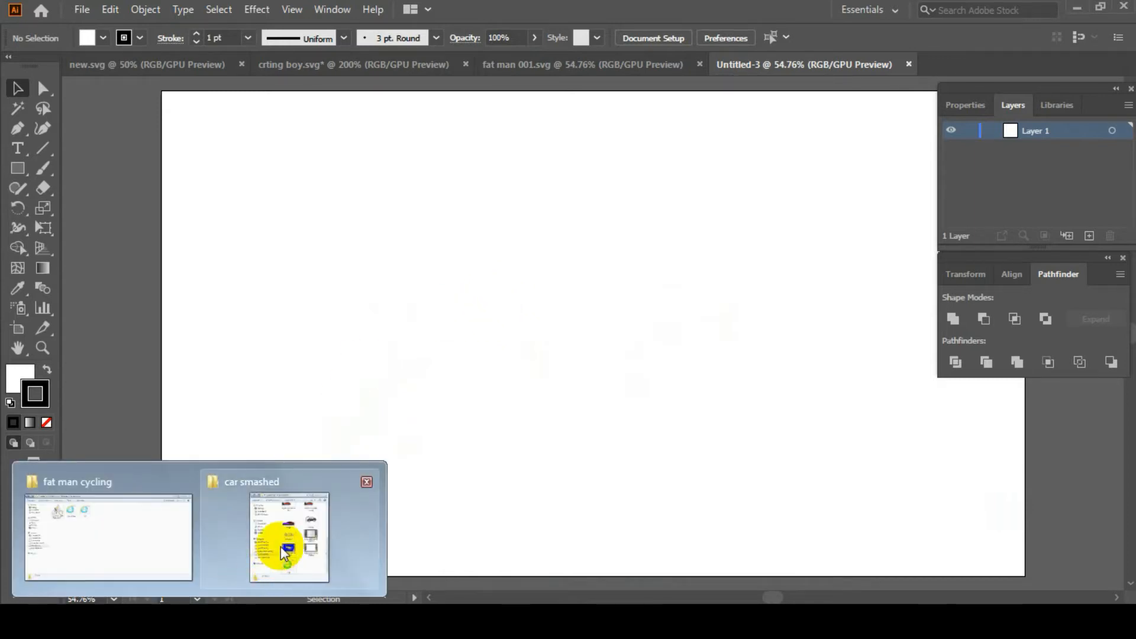
{"action": "left_click", "coordinate": [141, 546]}
{"action": "double_click", "coordinate": [229, 145]}
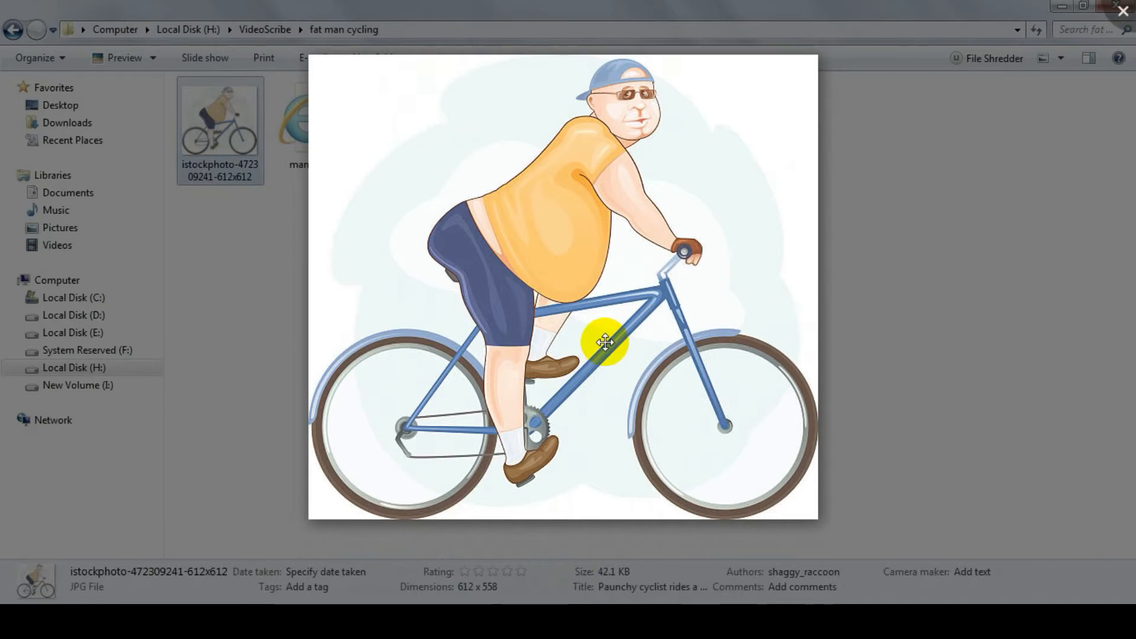
{"action": "mouse_move", "coordinate": [568, 541]}
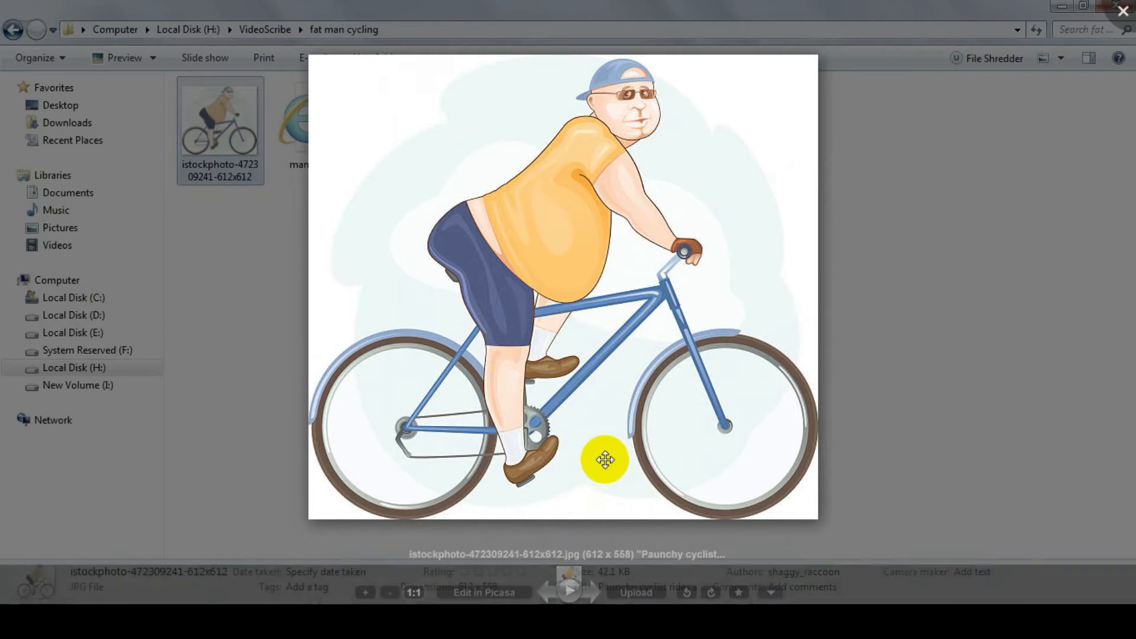
{"action": "left_click", "coordinate": [596, 323]}
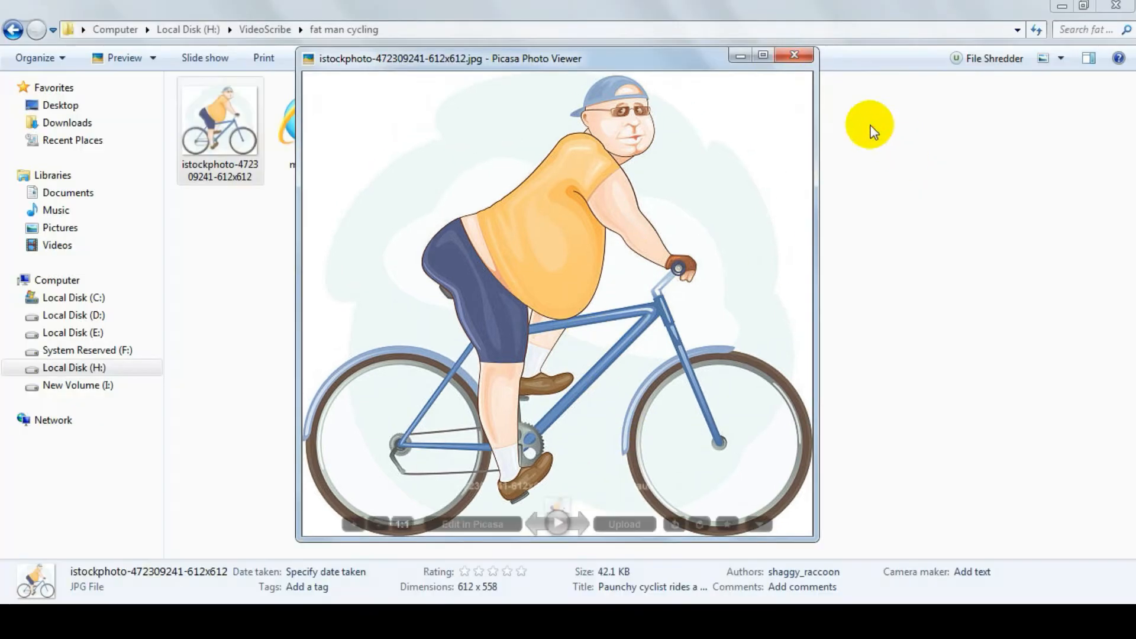
{"action": "left_click", "coordinate": [795, 54]}
{"action": "left_click", "coordinate": [590, 622]}
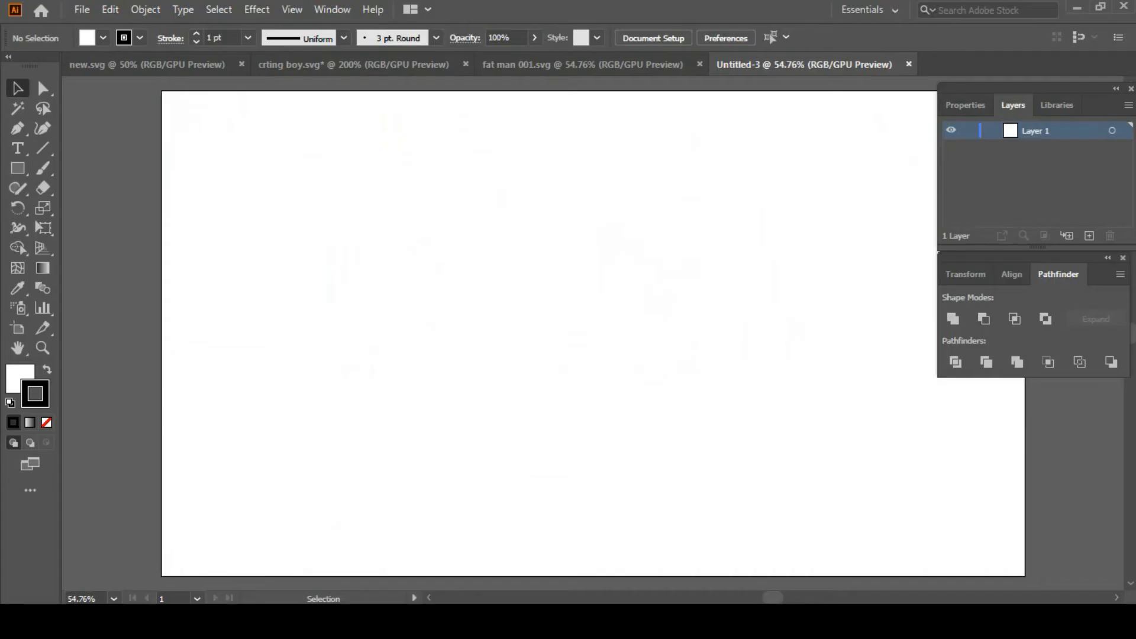
Place the cyclist picture from the fat man cycling folder into the Illustrator document, enlarge it and centre it on the artboard.
{"action": "mouse_move", "coordinate": [148, 622]}
{"action": "left_click", "coordinate": [122, 529]}
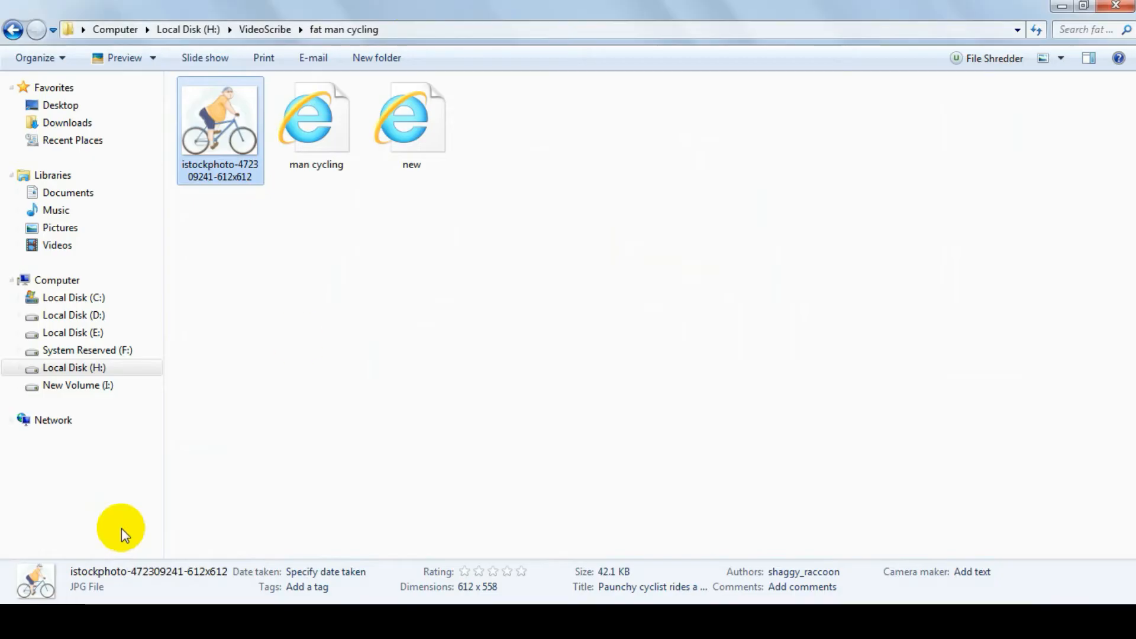
{"action": "left_click", "coordinate": [1101, 6]}
{"action": "left_click_drag", "start_coordinate": [961, 159], "coordinate": [344, 161]}
{"action": "left_click", "coordinate": [1115, 38]}
{"action": "left_click_drag", "start_coordinate": [593, 337], "coordinate": [851, 523]}
{"action": "left_click_drag", "start_coordinate": [344, 161], "coordinate": [327, 113]}
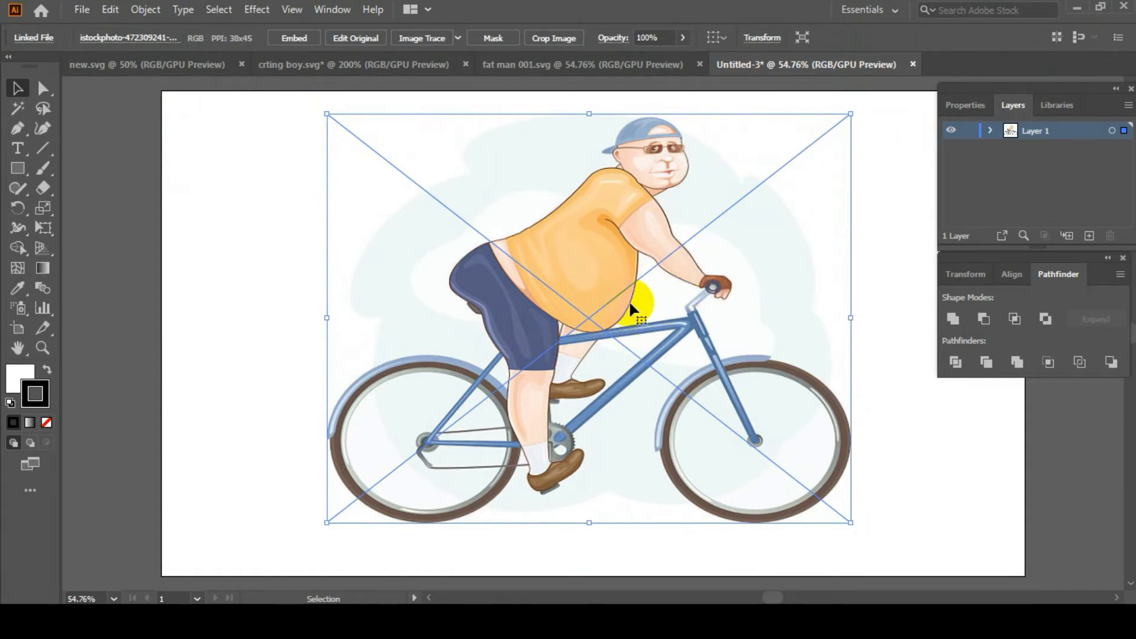
{"action": "left_click_drag", "start_coordinate": [601, 275], "coordinate": [585, 289]}
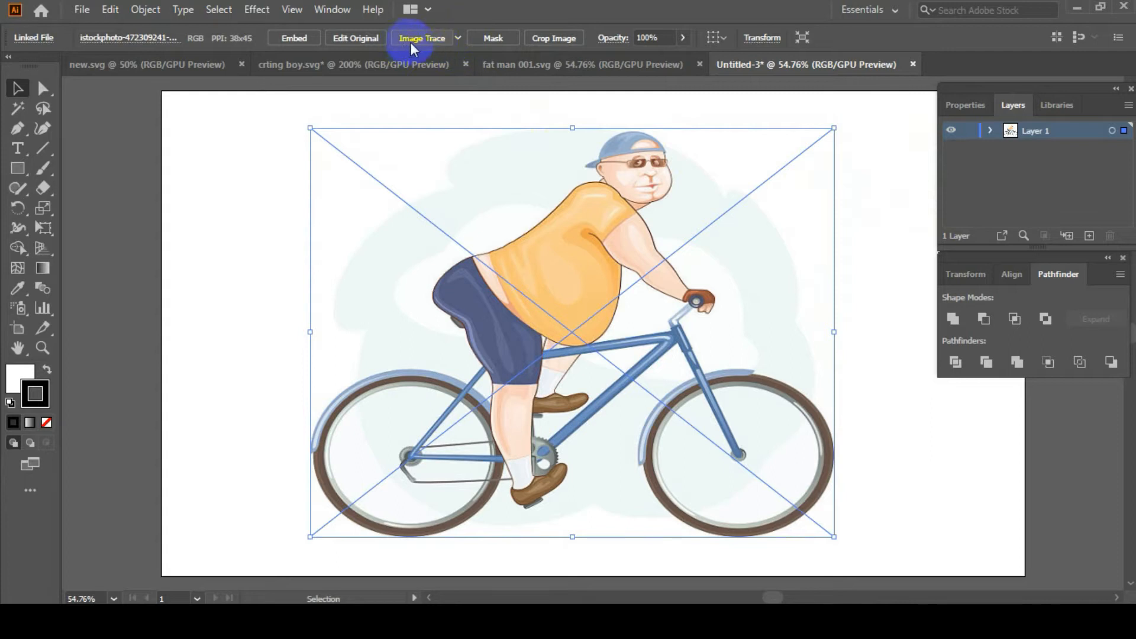
Trace the placed cyclist picture with the Low Fidelity Photo preset and expand the result into editable paths.
{"action": "left_click", "coordinate": [459, 36]}
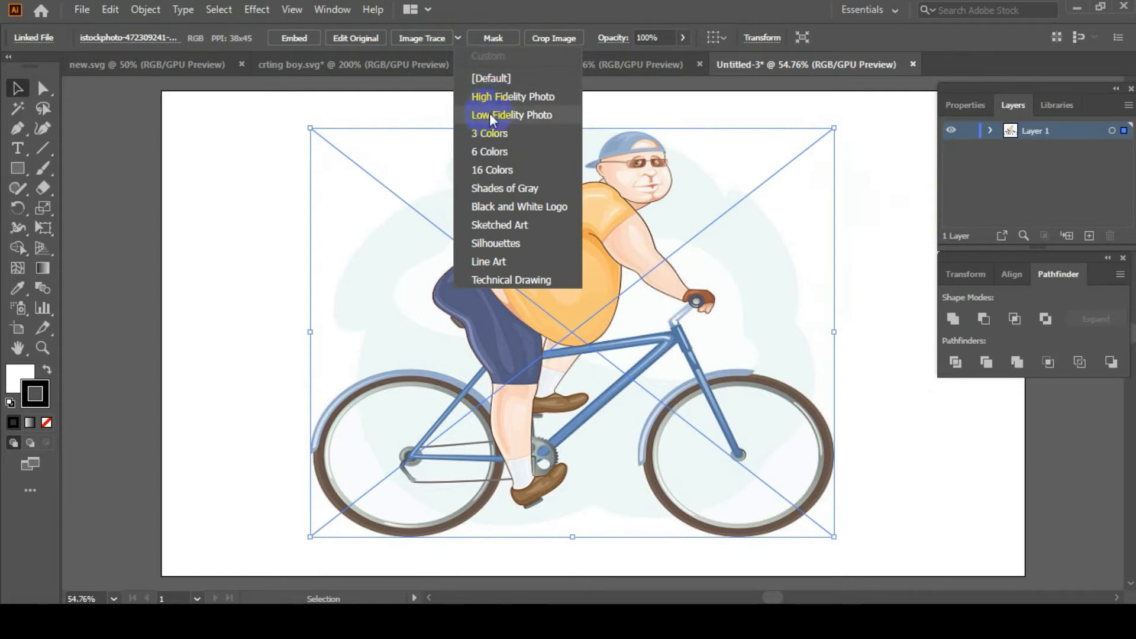
{"action": "left_click", "coordinate": [506, 115]}
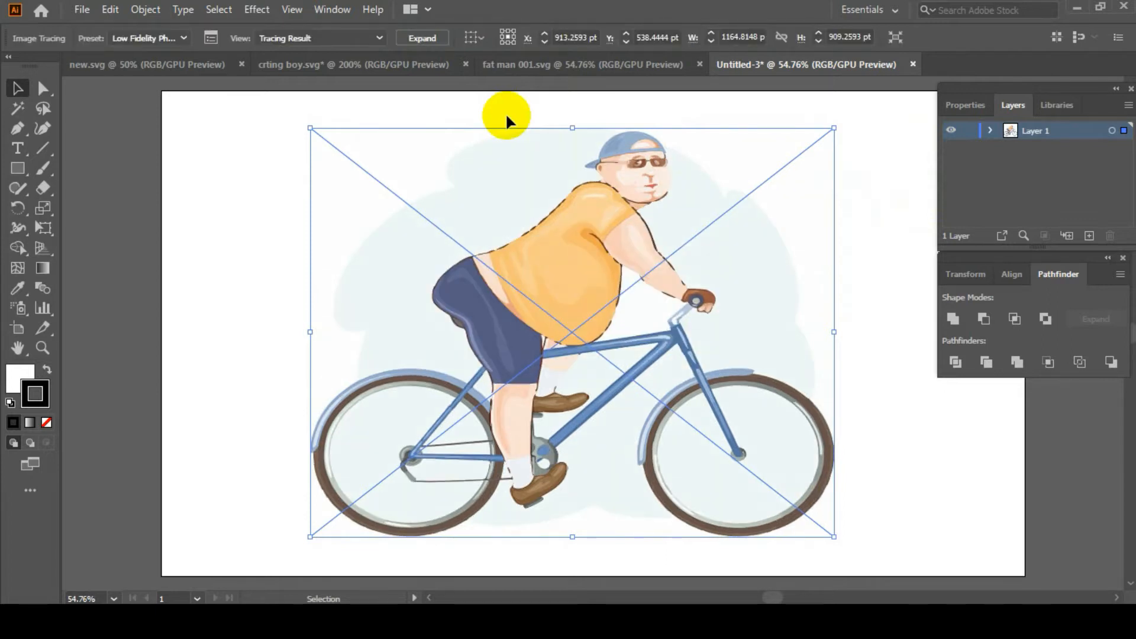
{"action": "left_click", "coordinate": [422, 38]}
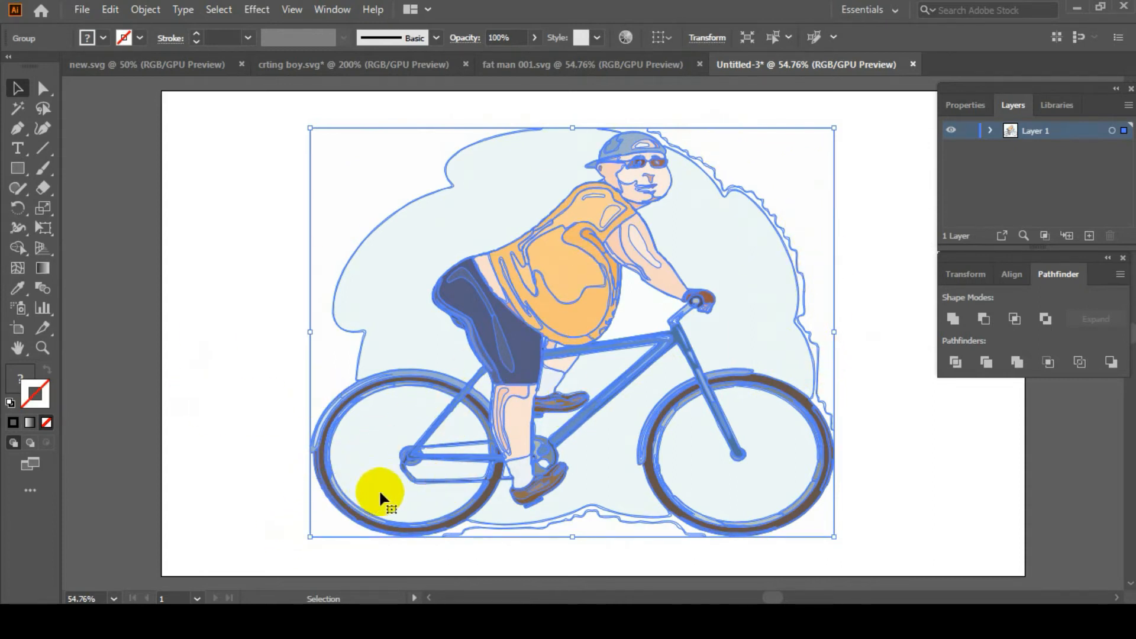
{"action": "left_click", "coordinate": [290, 248]}
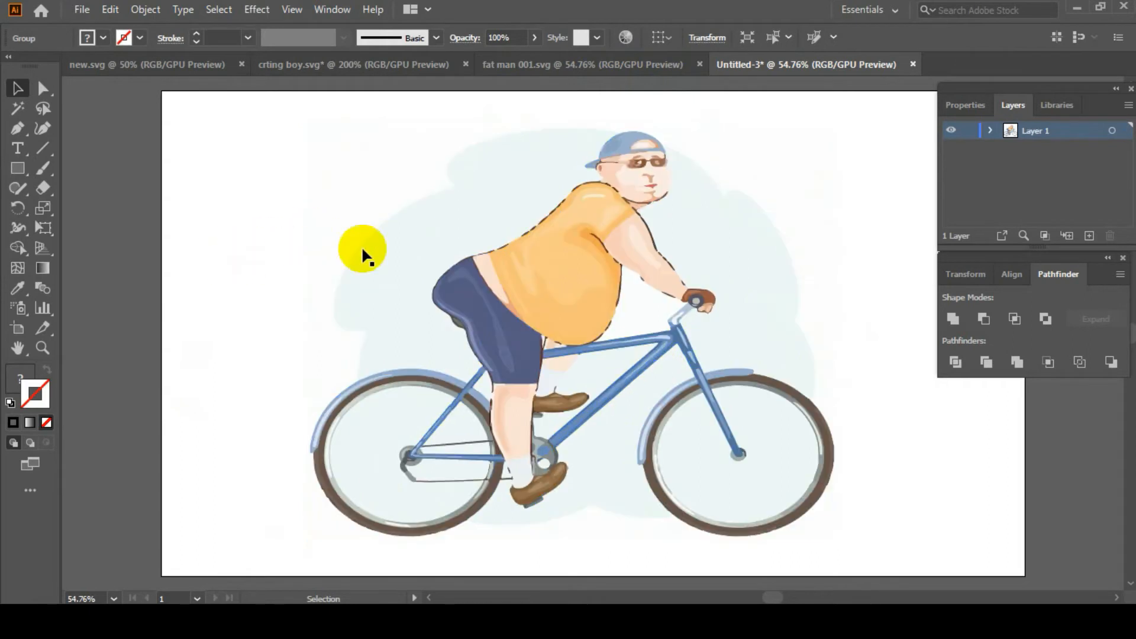
Isolate the traced cyclist group and select all its artwork to examine the path outlines.
{"action": "double_click", "coordinate": [381, 245]}
{"action": "left_click", "coordinate": [381, 245]}
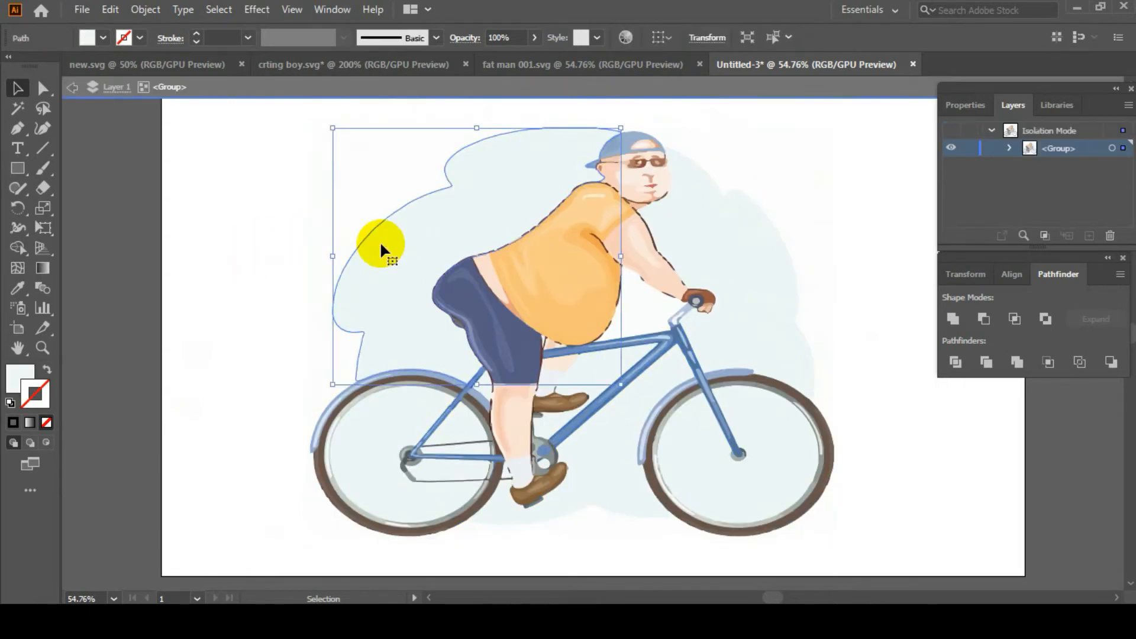
{"action": "left_click", "coordinate": [236, 328]}
{"action": "left_click_drag", "start_coordinate": [245, 118], "coordinate": [970, 568]}
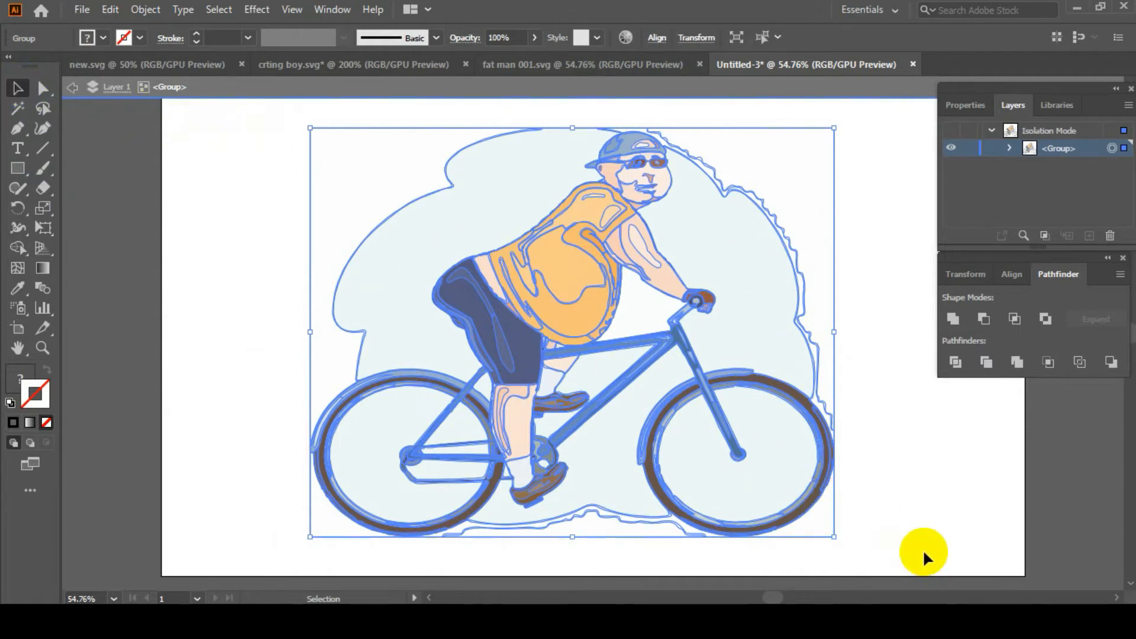
{"action": "left_click_drag", "start_coordinate": [229, 115], "coordinate": [990, 560]}
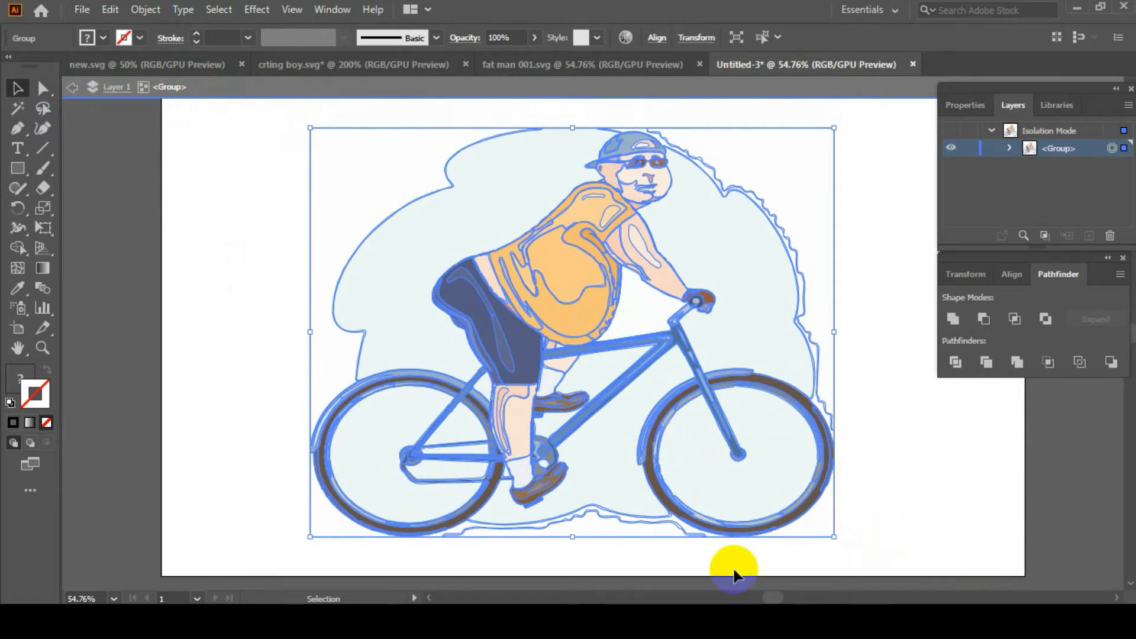
{"action": "left_click", "coordinate": [257, 243]}
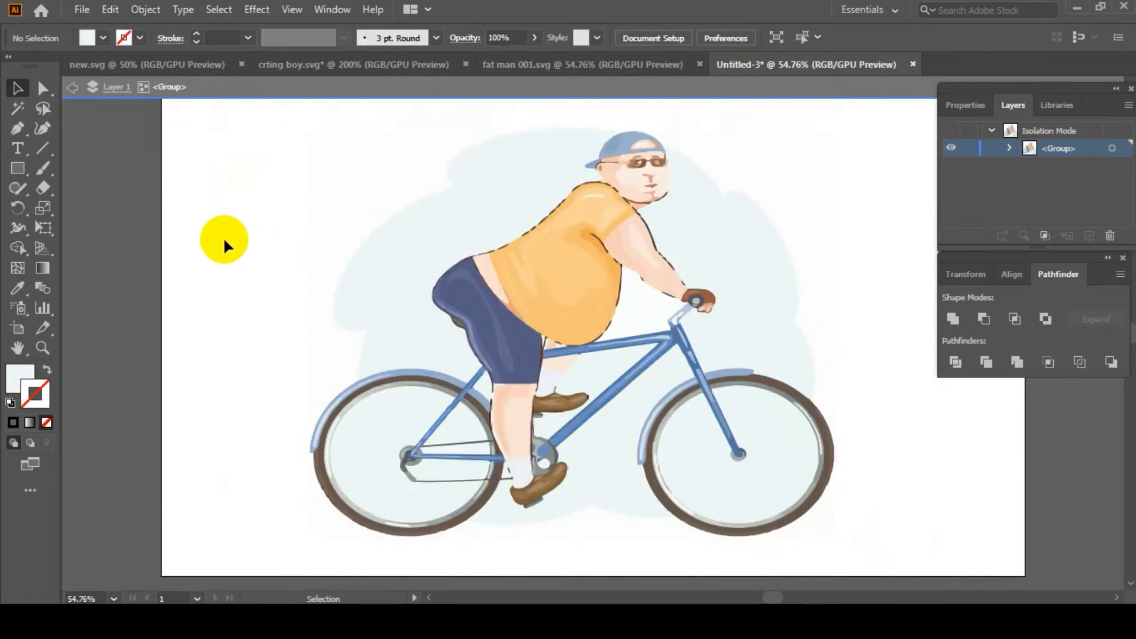
Delete the pale blue background shapes behind the cyclist's back and in front of his face.
{"action": "double_click", "coordinate": [387, 222]}
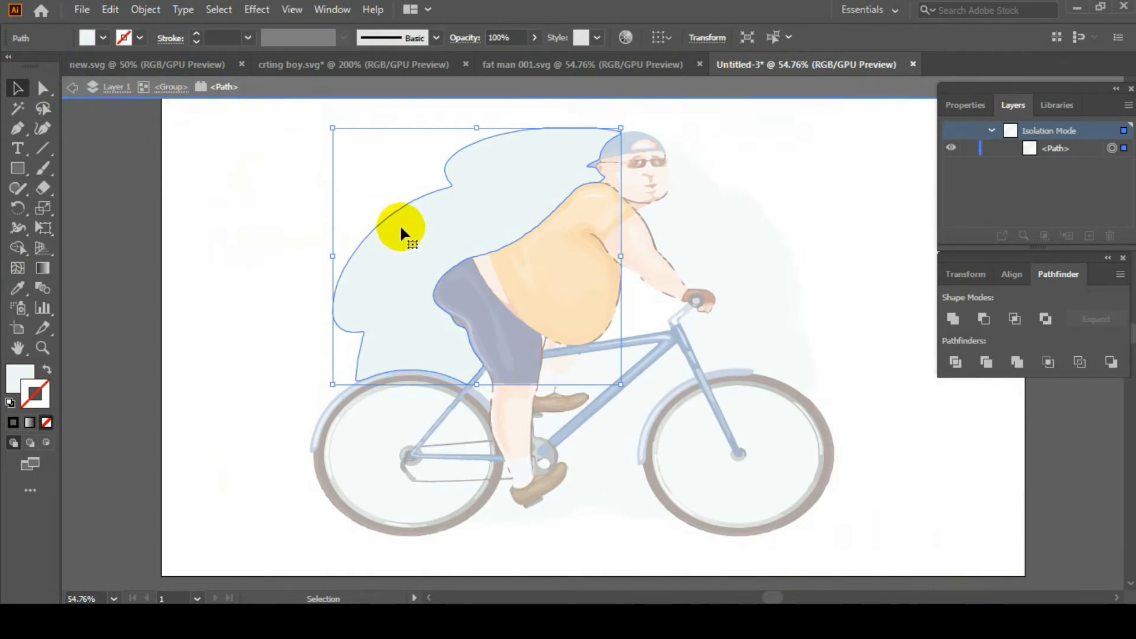
{"action": "key", "text": "Delete"}
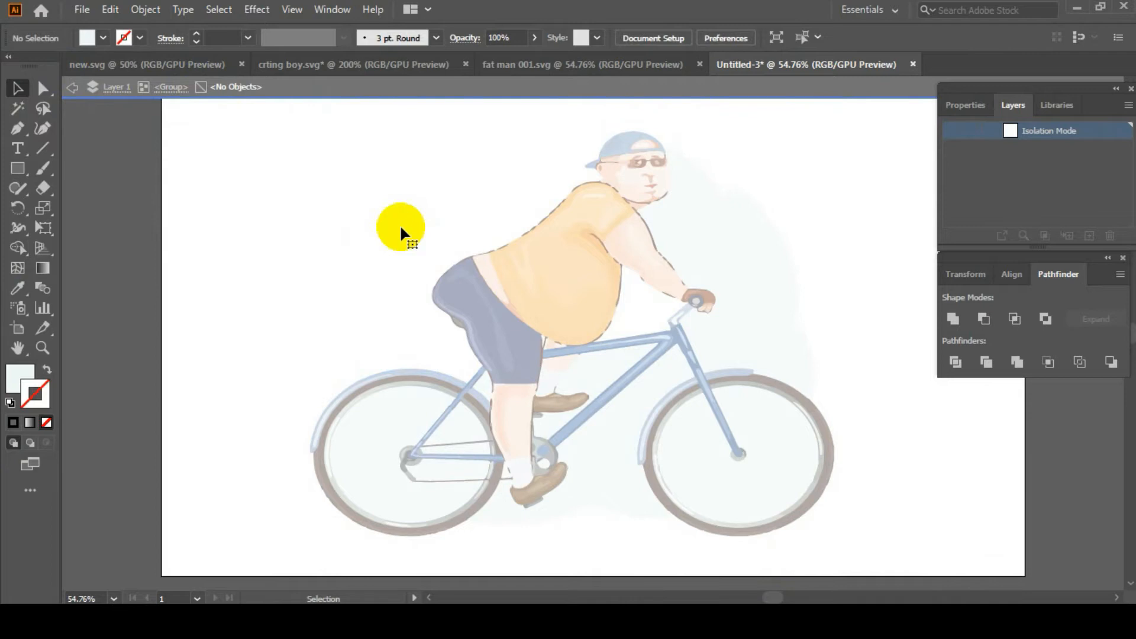
{"action": "double_click", "coordinate": [720, 193]}
{"action": "left_click", "coordinate": [713, 202]}
{"action": "double_click", "coordinate": [712, 202]}
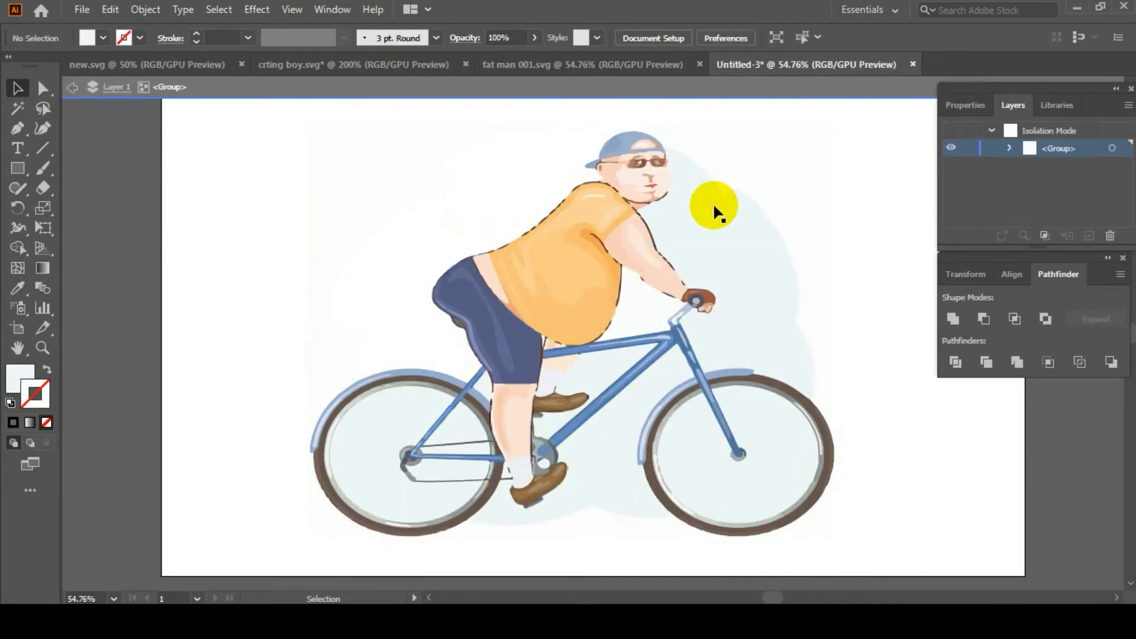
{"action": "left_click", "coordinate": [712, 202]}
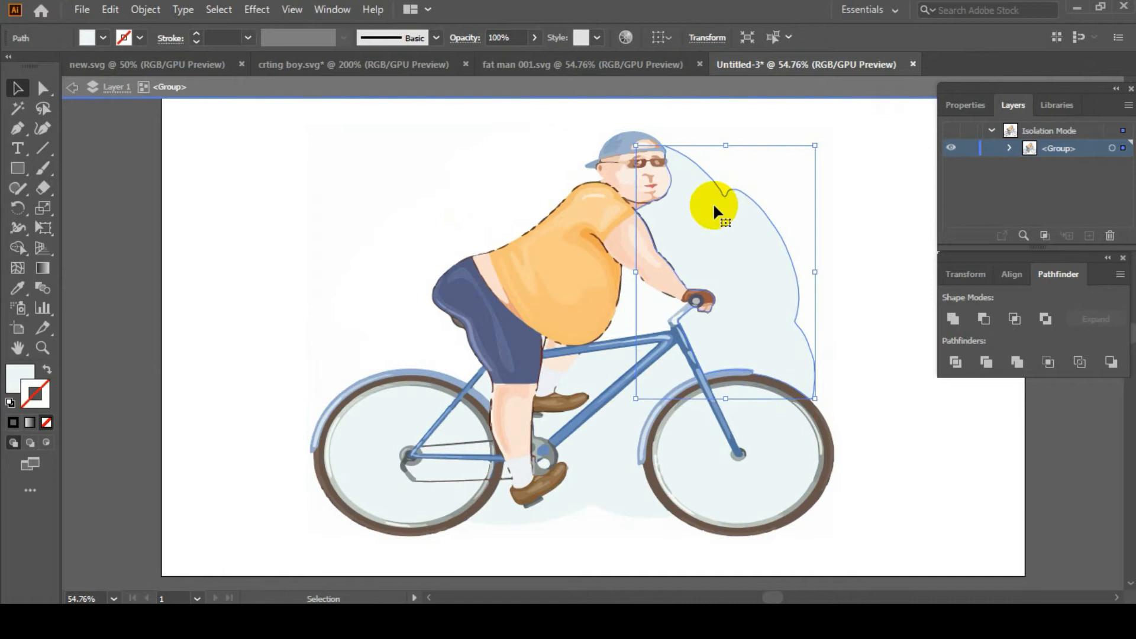
{"action": "key", "text": "Delete"}
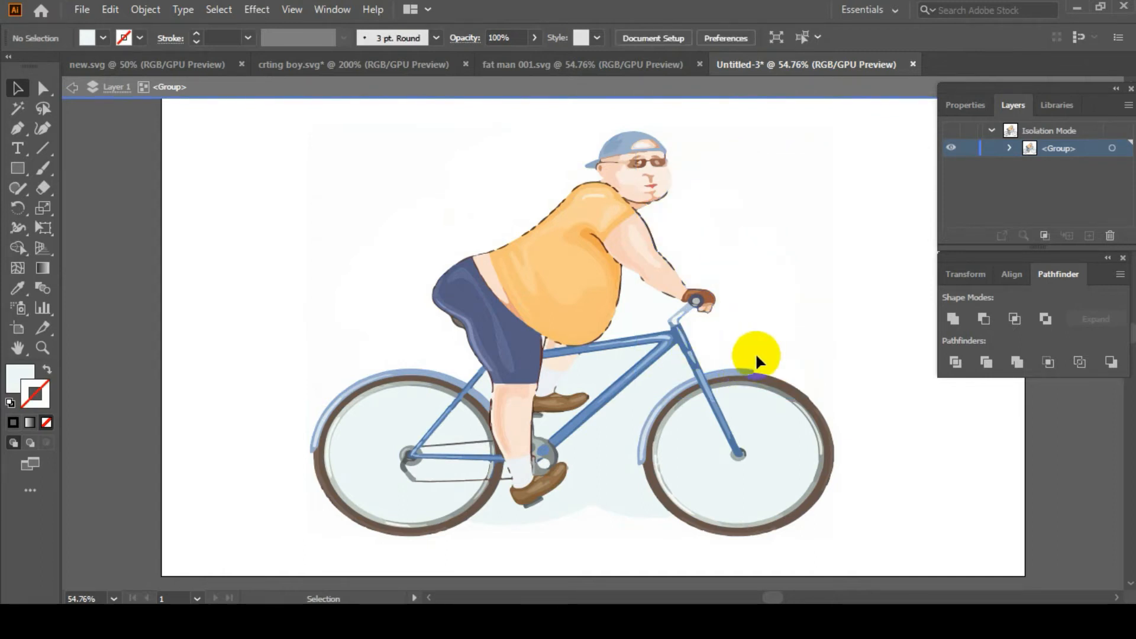
Delete the pale blue background shape beneath the bicycle frame between the two wheels.
{"action": "left_click", "coordinate": [788, 428]}
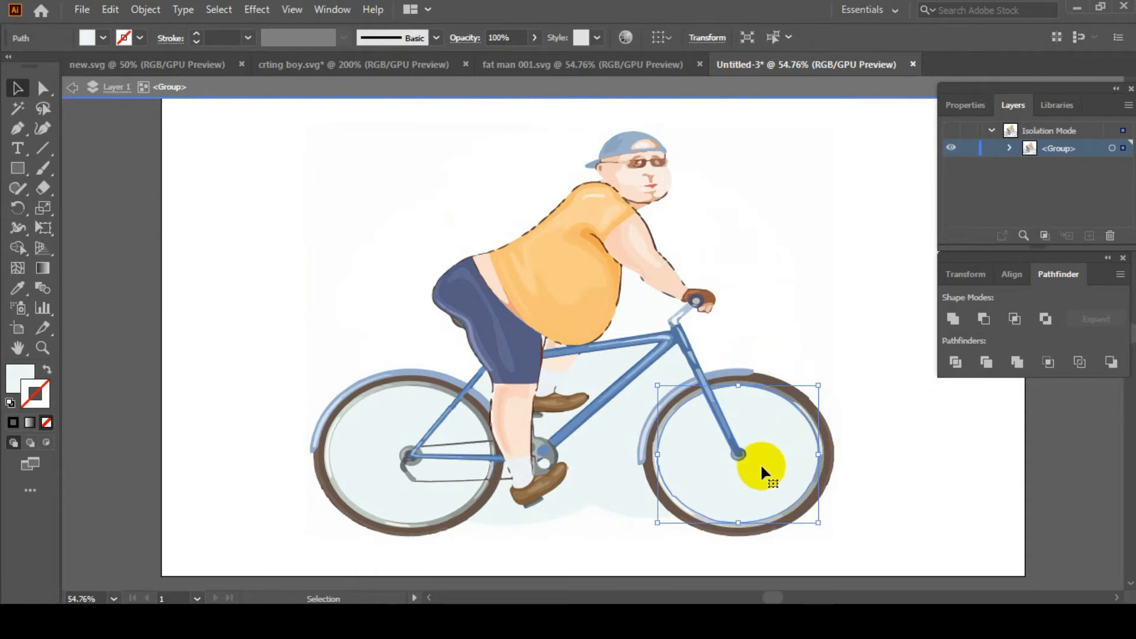
{"action": "left_click", "coordinate": [791, 343]}
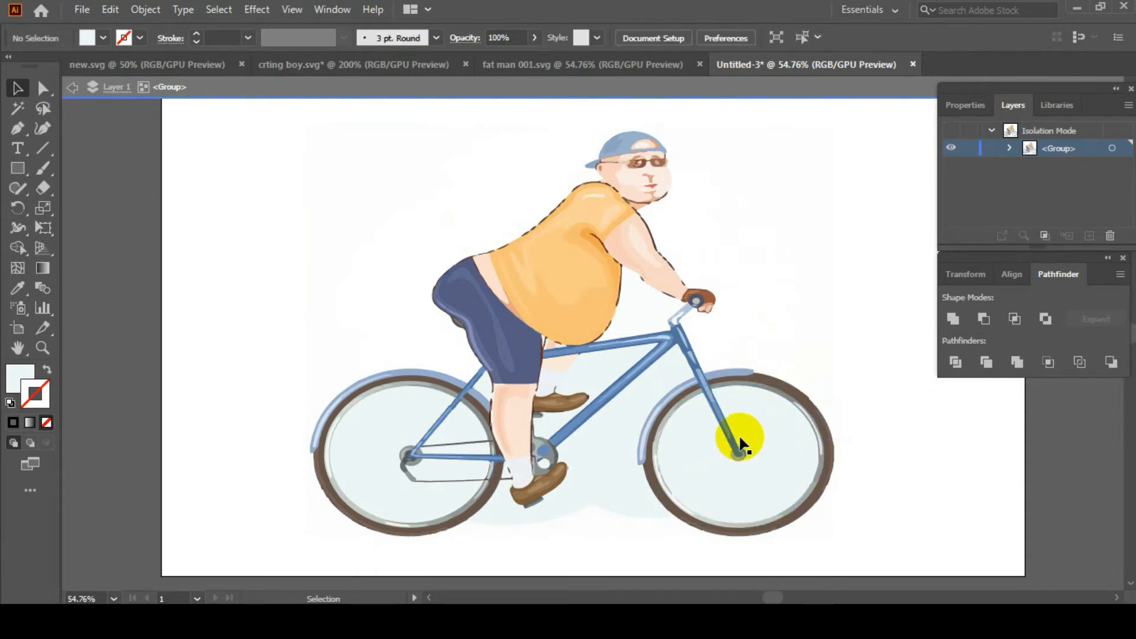
{"action": "left_click", "coordinate": [599, 477]}
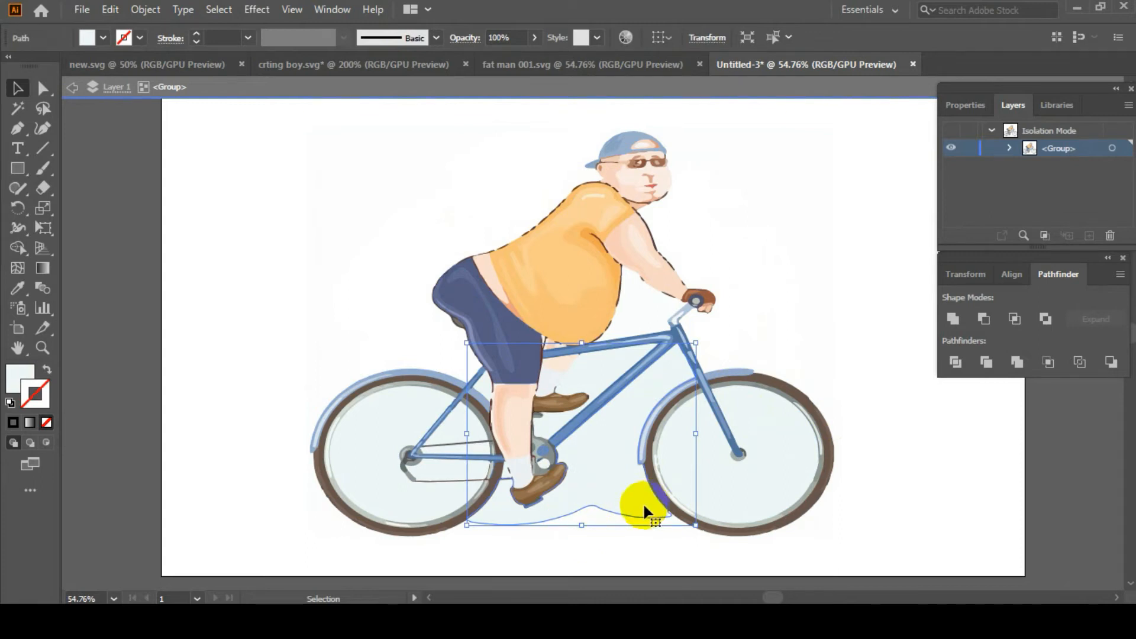
{"action": "key", "text": "Delete"}
Delete the white background pieces below and above the outer side of the rear wheel.
{"action": "left_click", "coordinate": [395, 498]}
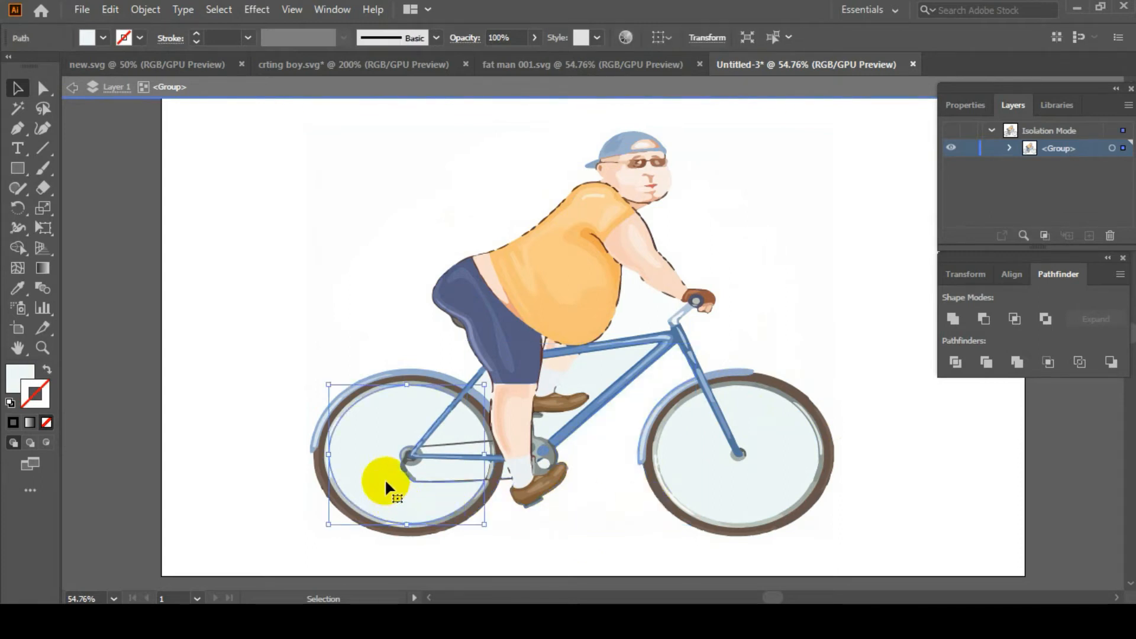
{"action": "left_click", "coordinate": [295, 494]}
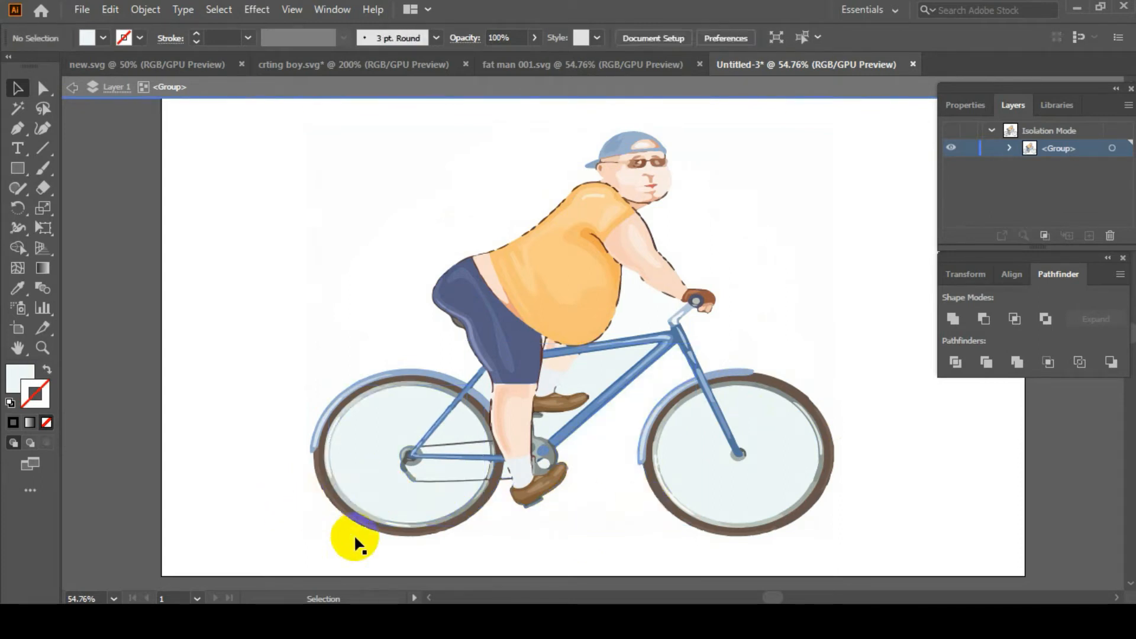
{"action": "left_click", "coordinate": [340, 521]}
{"action": "key", "text": "Delete"}
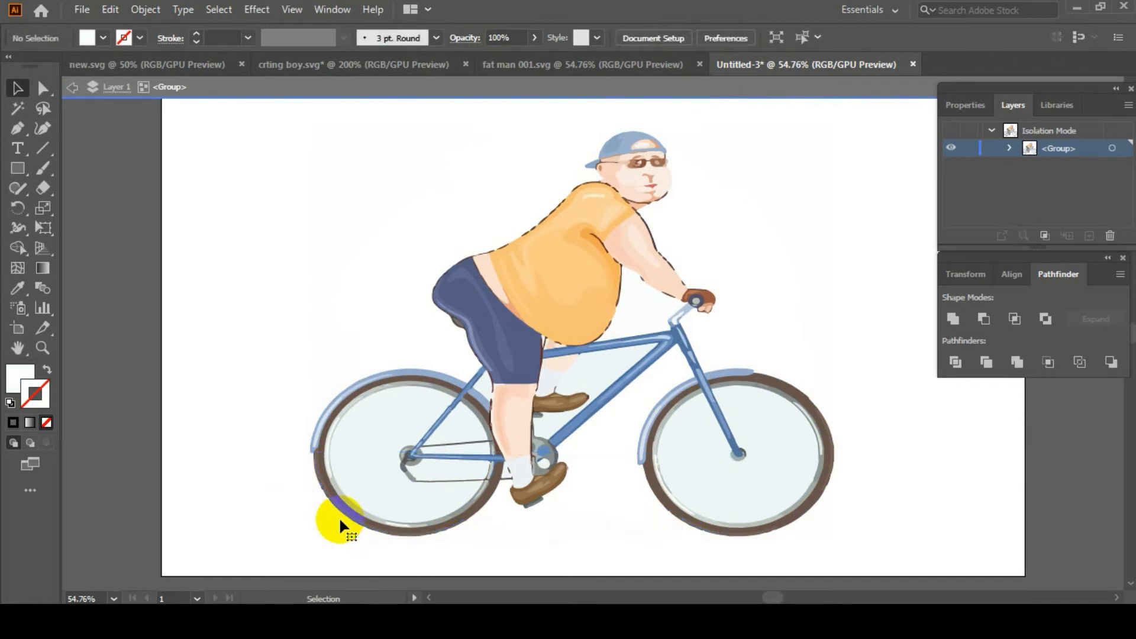
{"action": "left_click", "coordinate": [333, 372]}
{"action": "key", "text": "Delete"}
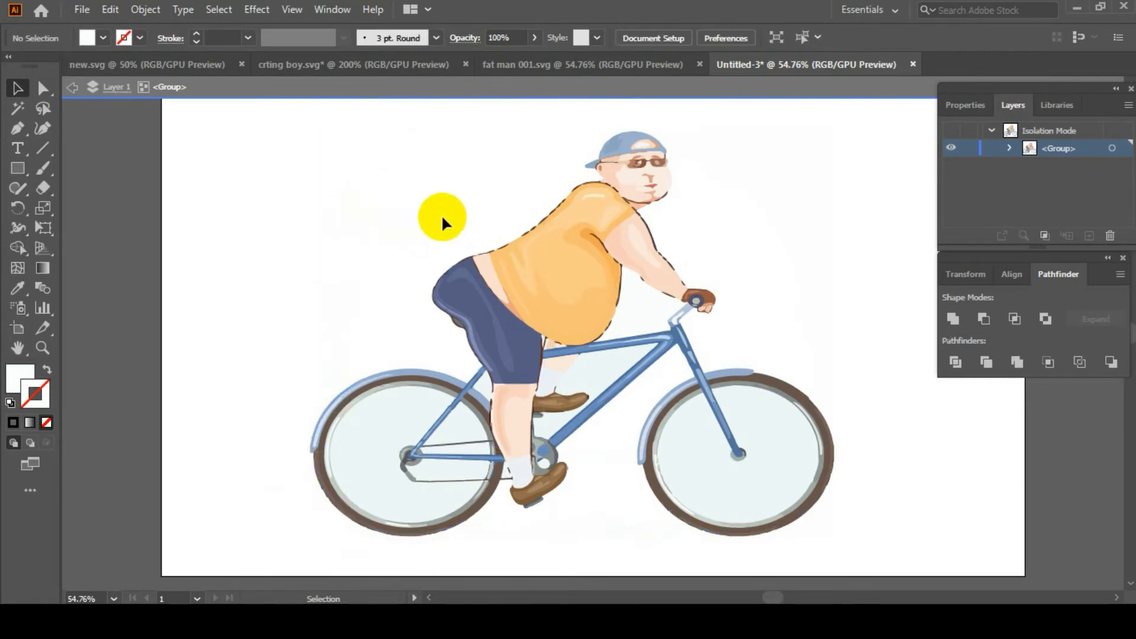
Exit the isolated group and select the whole artwork to check for leftover background outlines.
{"action": "left_click_drag", "start_coordinate": [204, 113], "coordinate": [926, 554]}
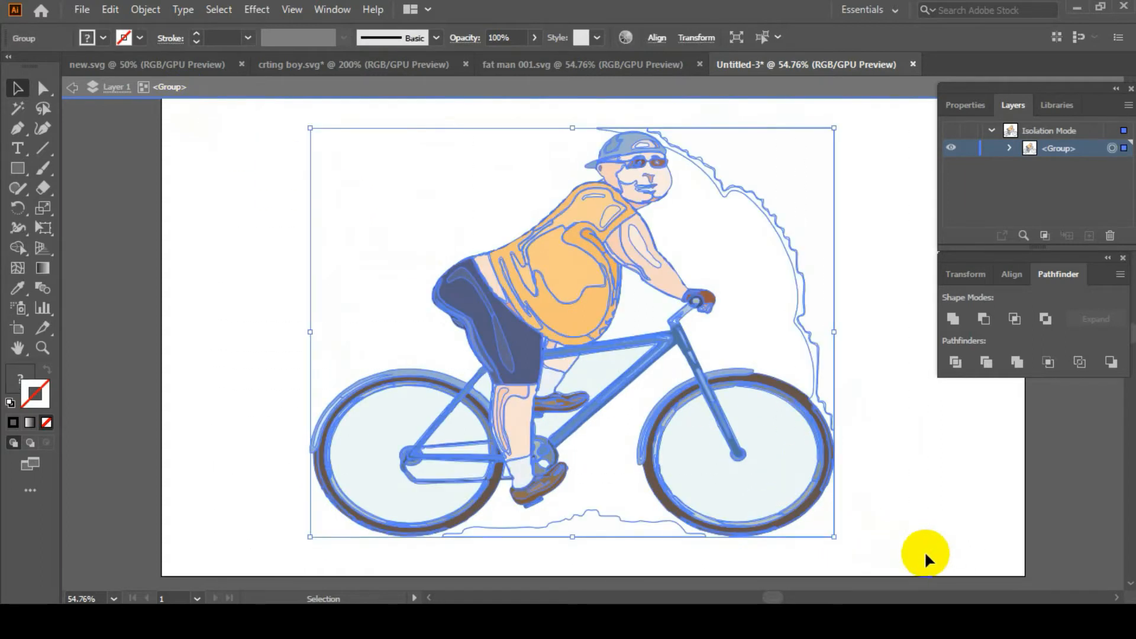
{"action": "left_click", "coordinate": [876, 231]}
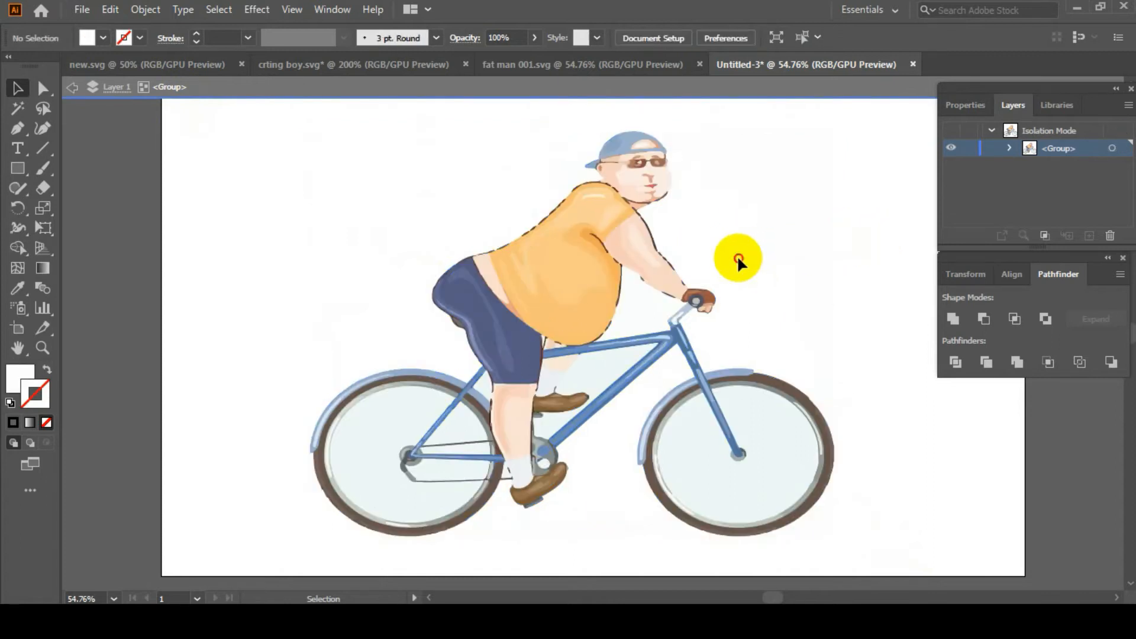
{"action": "double_click", "coordinate": [740, 257]}
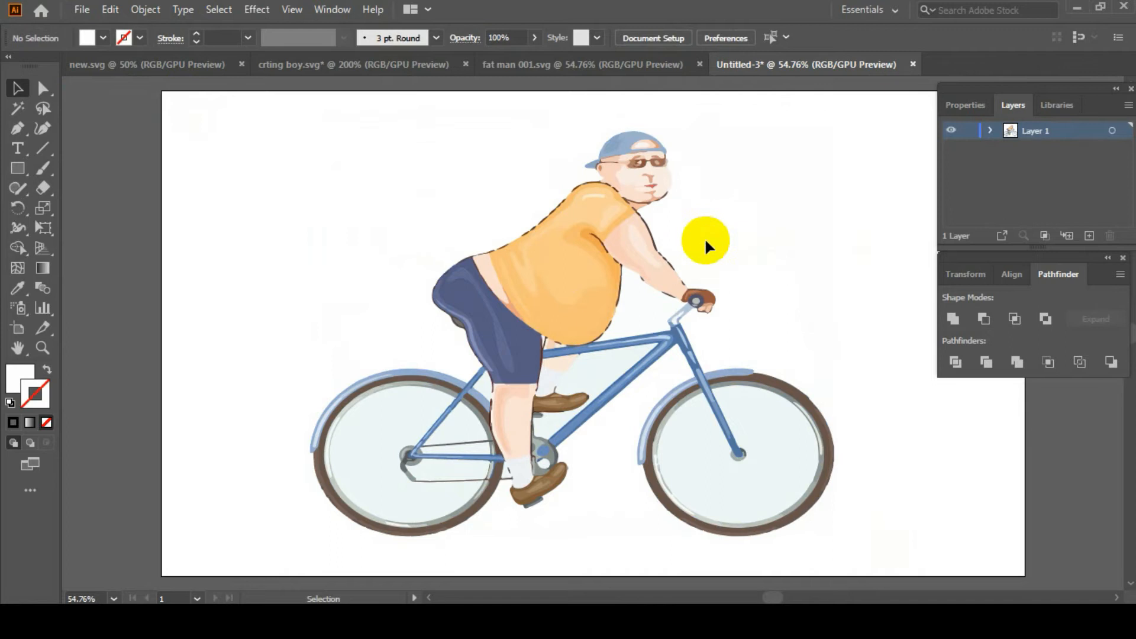
{"action": "left_click_drag", "start_coordinate": [393, 134], "coordinate": [861, 537]}
{"action": "left_click", "coordinate": [769, 234]}
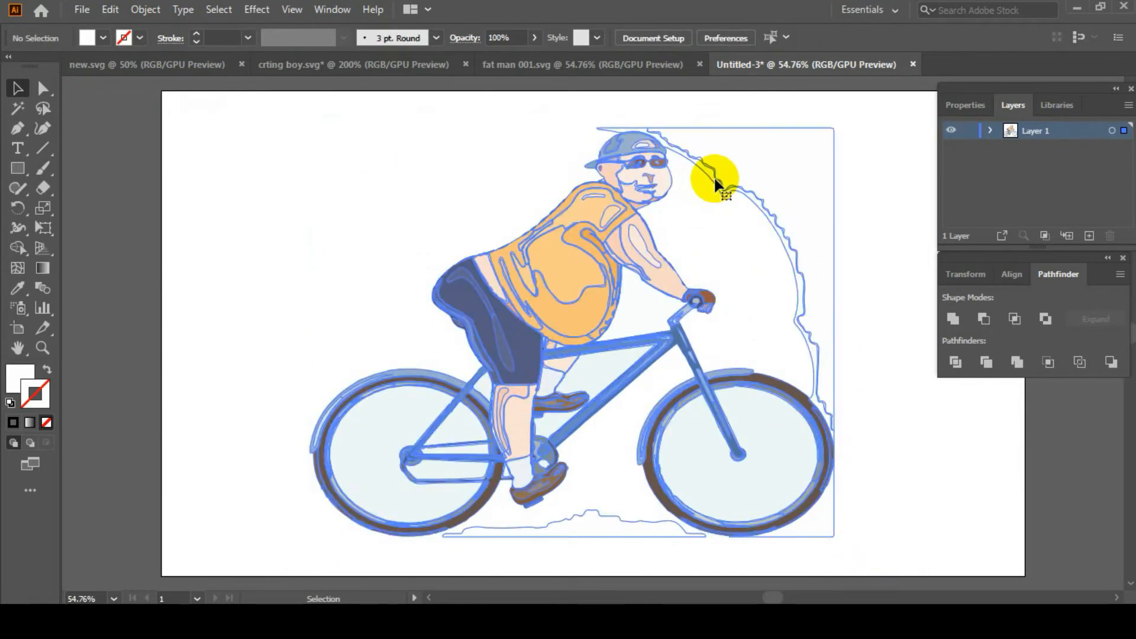
Isolate the artwork group and delete the large white background shapes in front of the cyclist and above the front wheel.
{"action": "double_click", "coordinate": [714, 176]}
{"action": "left_click", "coordinate": [714, 175]}
{"action": "left_click", "coordinate": [713, 176]}
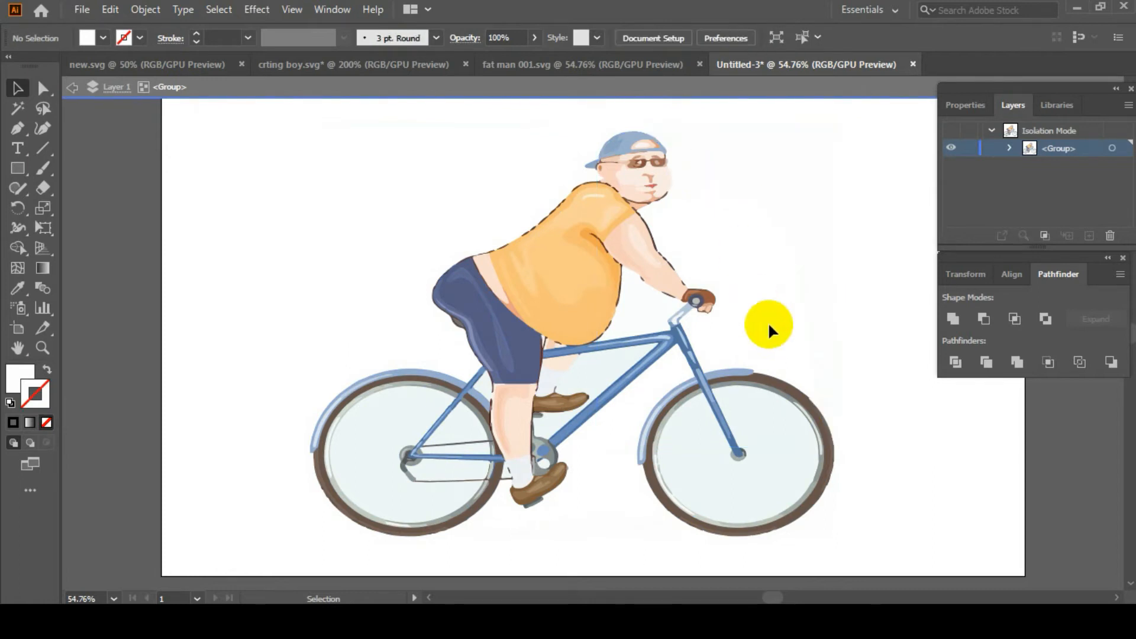
{"action": "left_click", "coordinate": [647, 304]}
{"action": "left_click", "coordinate": [815, 279], "text": "shift"}
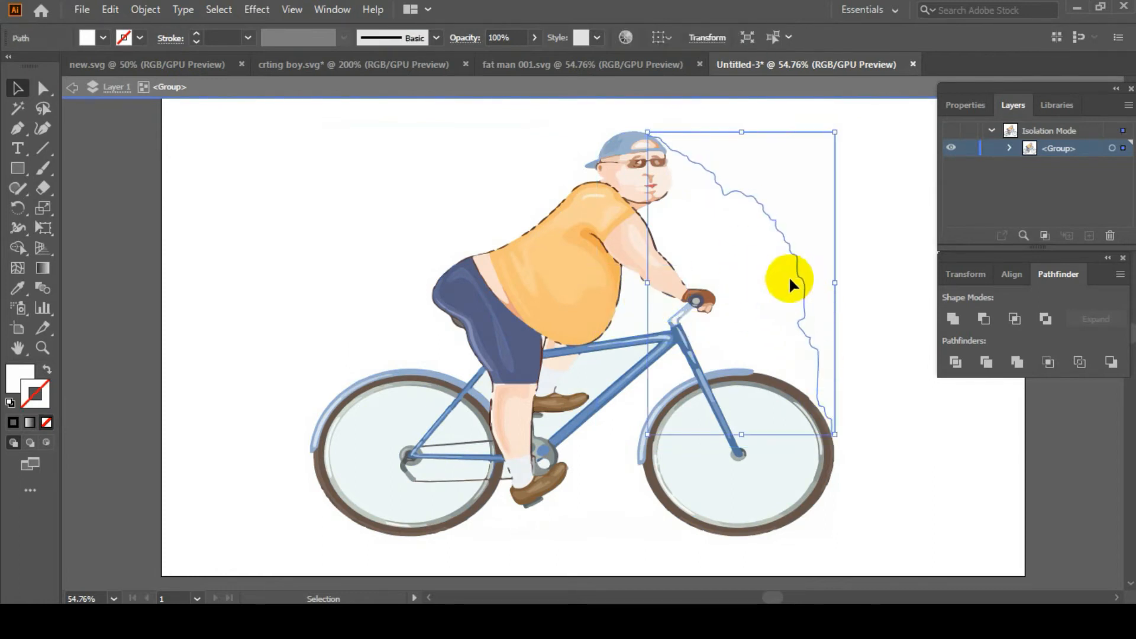
{"action": "left_click", "coordinate": [789, 274]}
Check the artwork for leftover outlines and delete the white background piece at ground level between the two wheels.
{"action": "left_click_drag", "start_coordinate": [211, 120], "coordinate": [924, 556]}
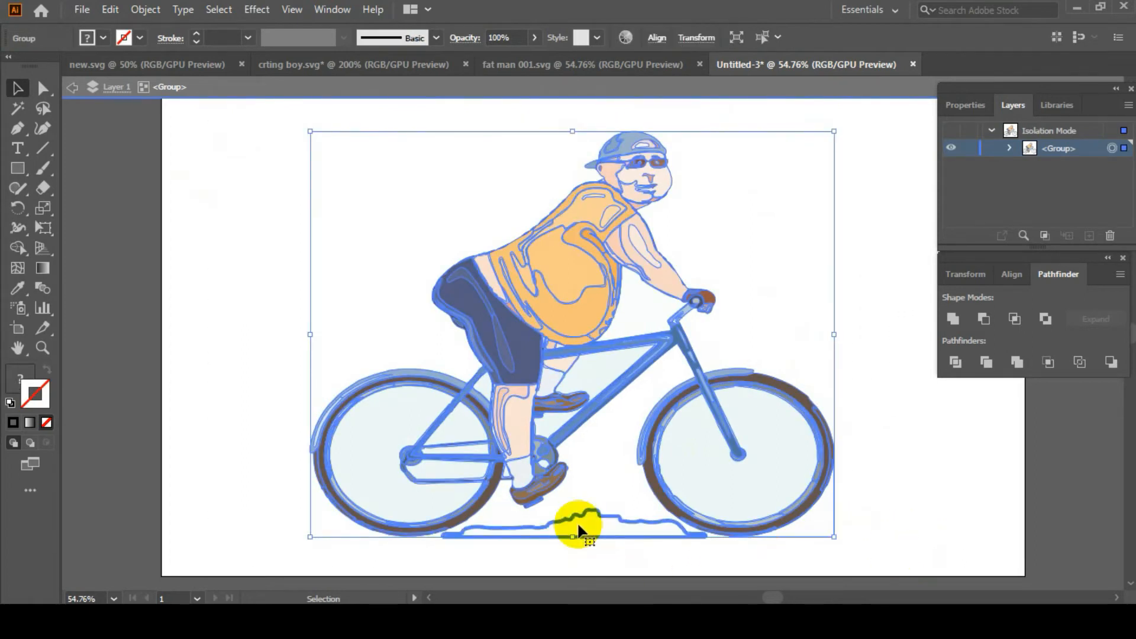
{"action": "key", "text": "Delete"}
{"action": "key", "text": "ctrl+z"}
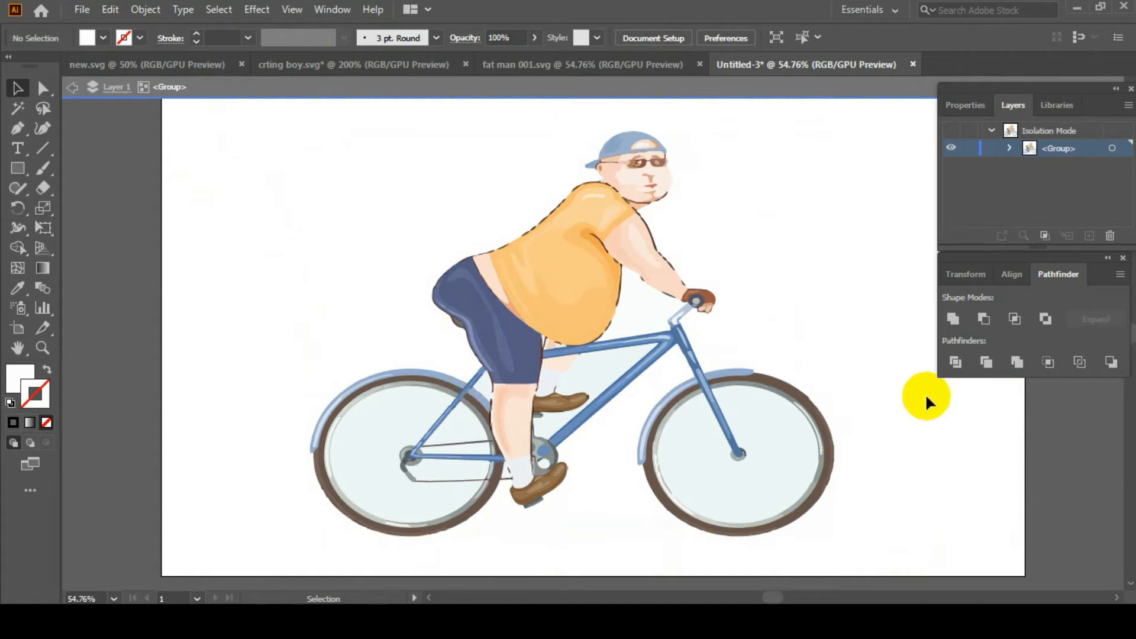
{"action": "left_click", "coordinate": [570, 523]}
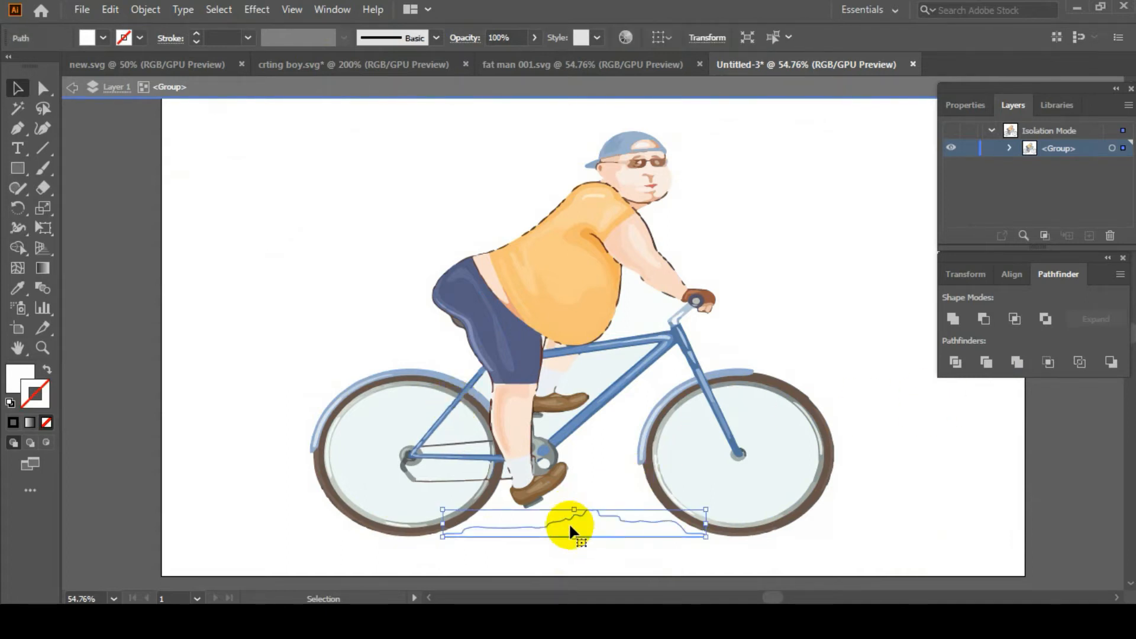
{"action": "key", "text": "Delete"}
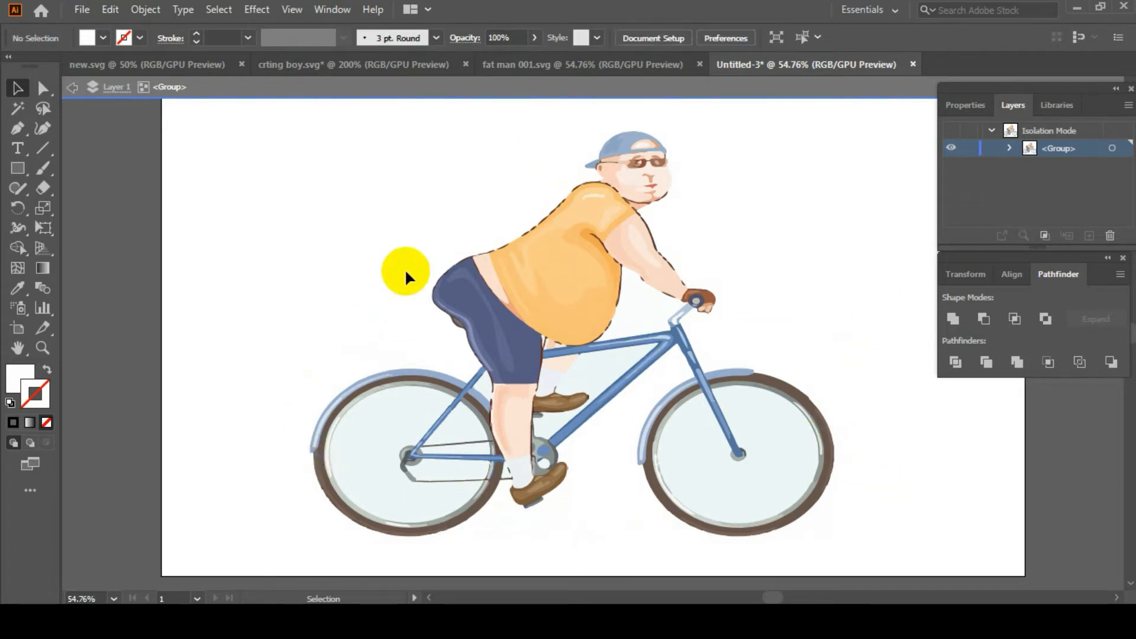
Select the whole artwork to examine it for remaining background outlines, and clear the selection.
{"action": "left_click_drag", "start_coordinate": [200, 111], "coordinate": [920, 552]}
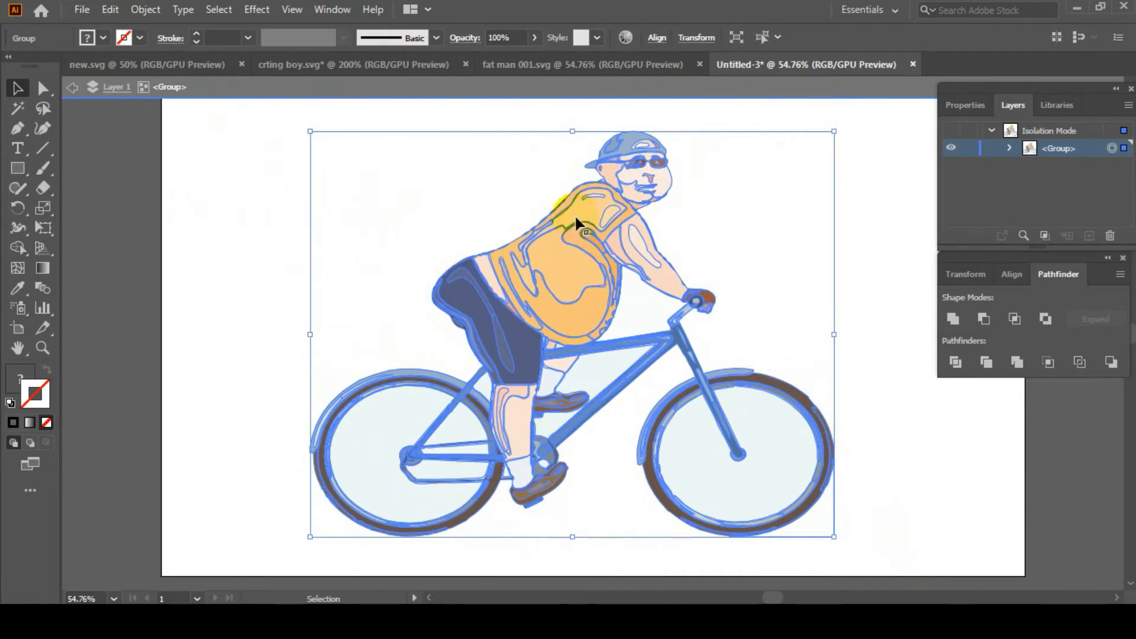
{"action": "left_click", "coordinate": [944, 433]}
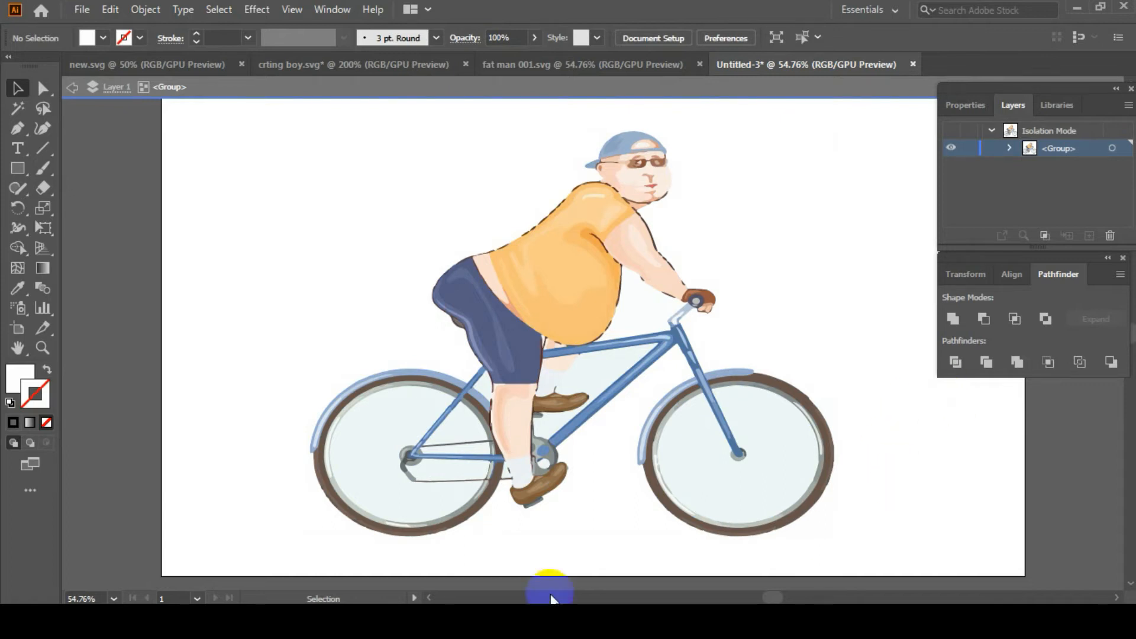
{"action": "mouse_move", "coordinate": [539, 621]}
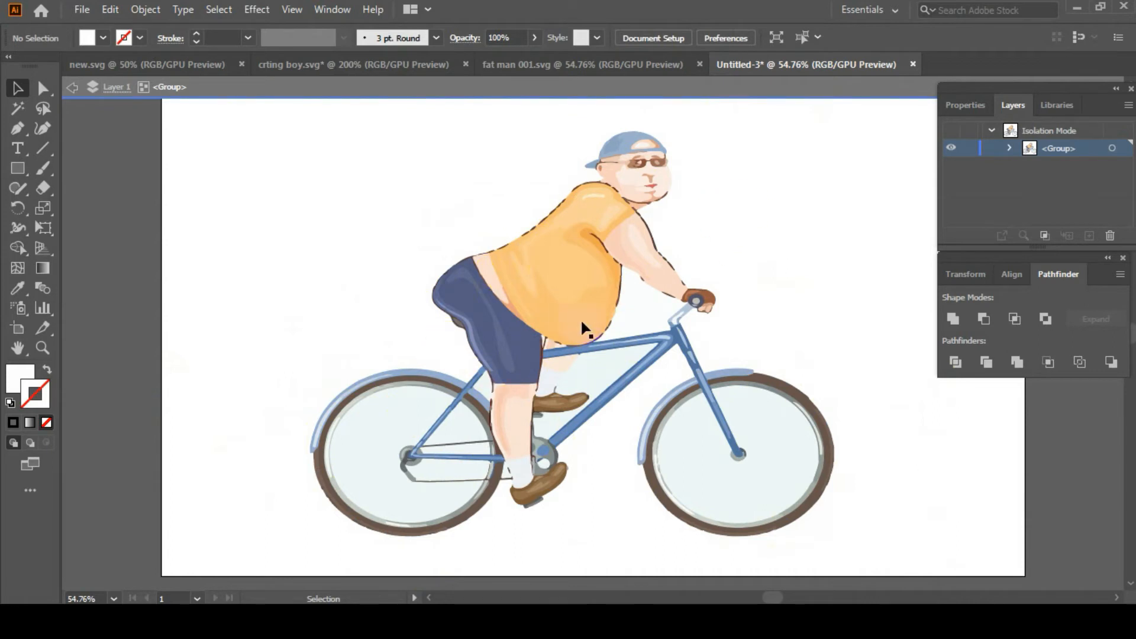
{"action": "left_click", "coordinate": [568, 251]}
{"action": "left_click_drag", "start_coordinate": [246, 118], "coordinate": [934, 549]}
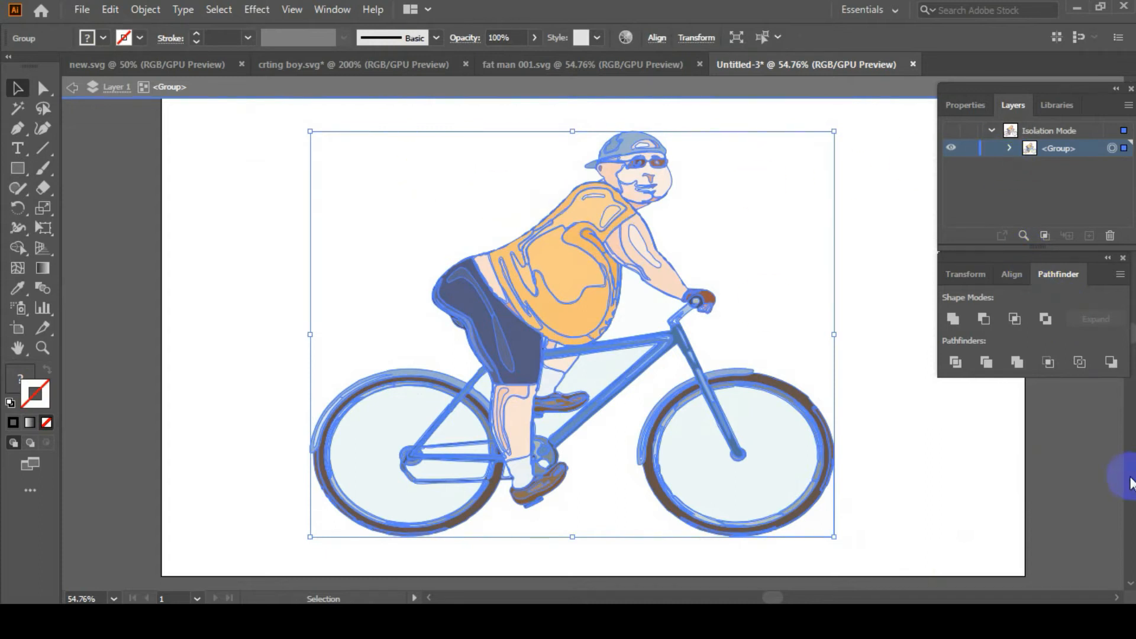
{"action": "left_click", "coordinate": [1027, 367]}
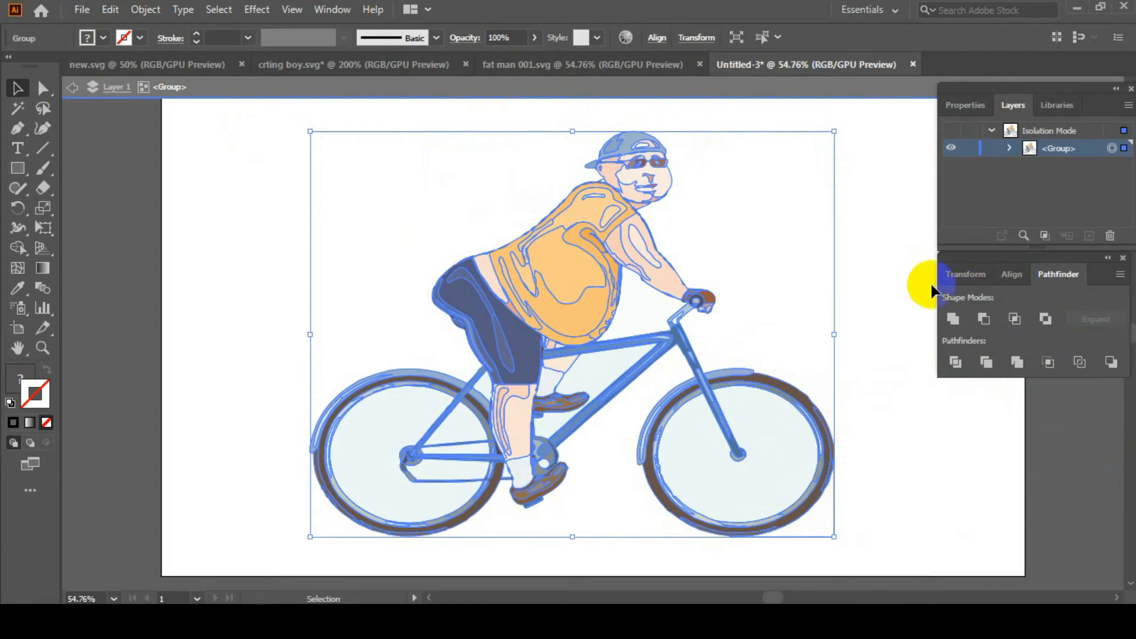
{"action": "left_click", "coordinate": [887, 289]}
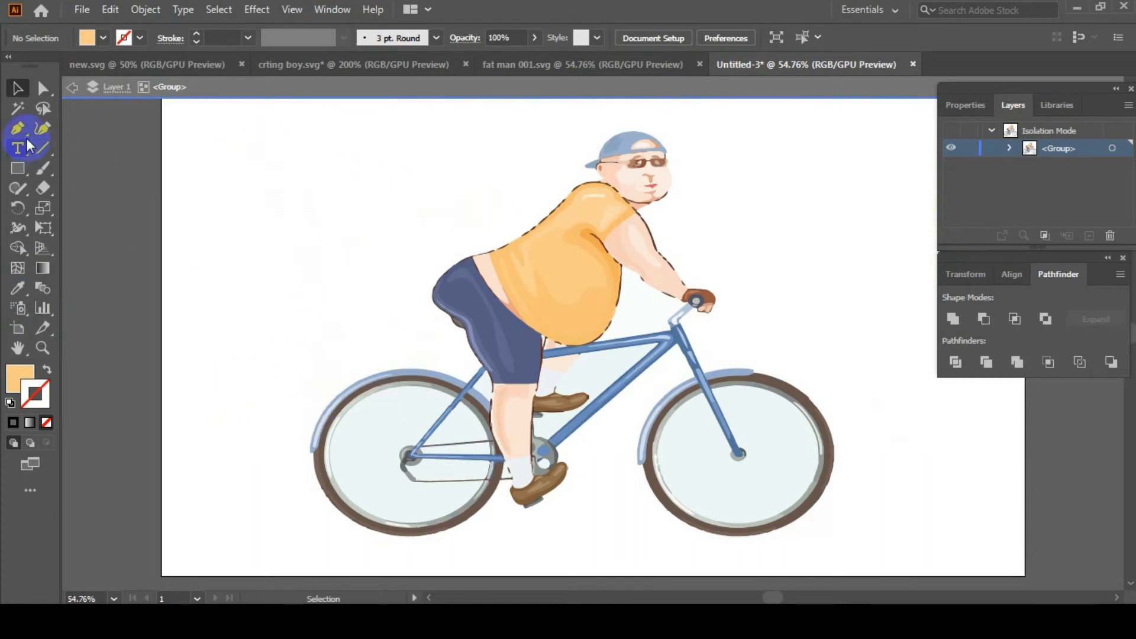
Set up the Paintbrush tool with no fill and a black 000000 stroke.
{"action": "left_click", "coordinate": [44, 170]}
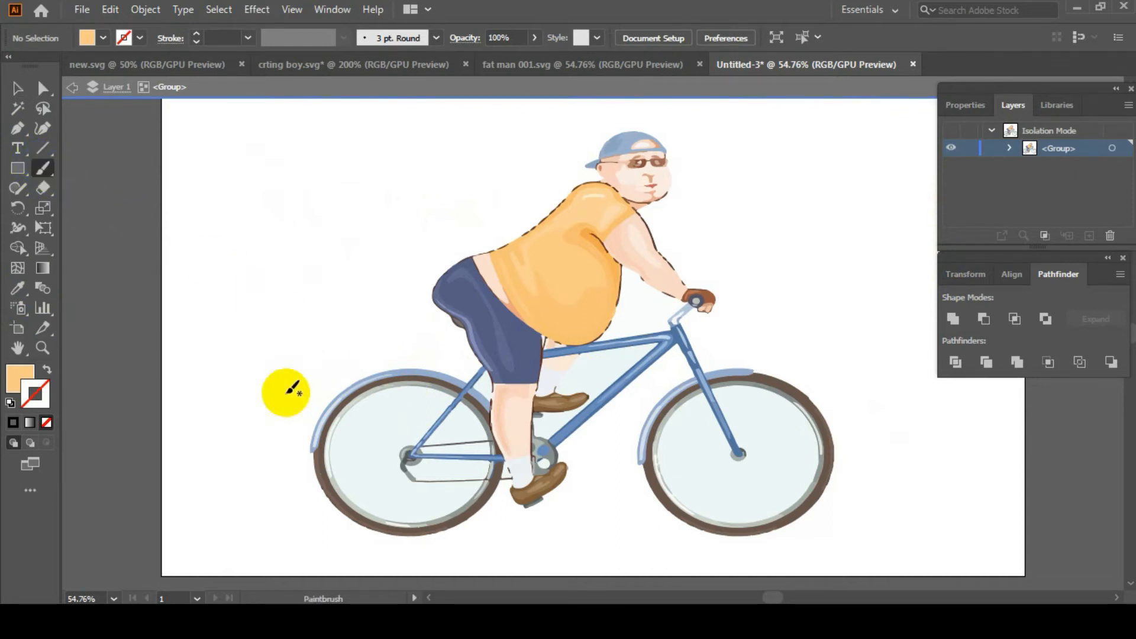
{"action": "left_click_drag", "start_coordinate": [318, 398], "coordinate": [313, 448]}
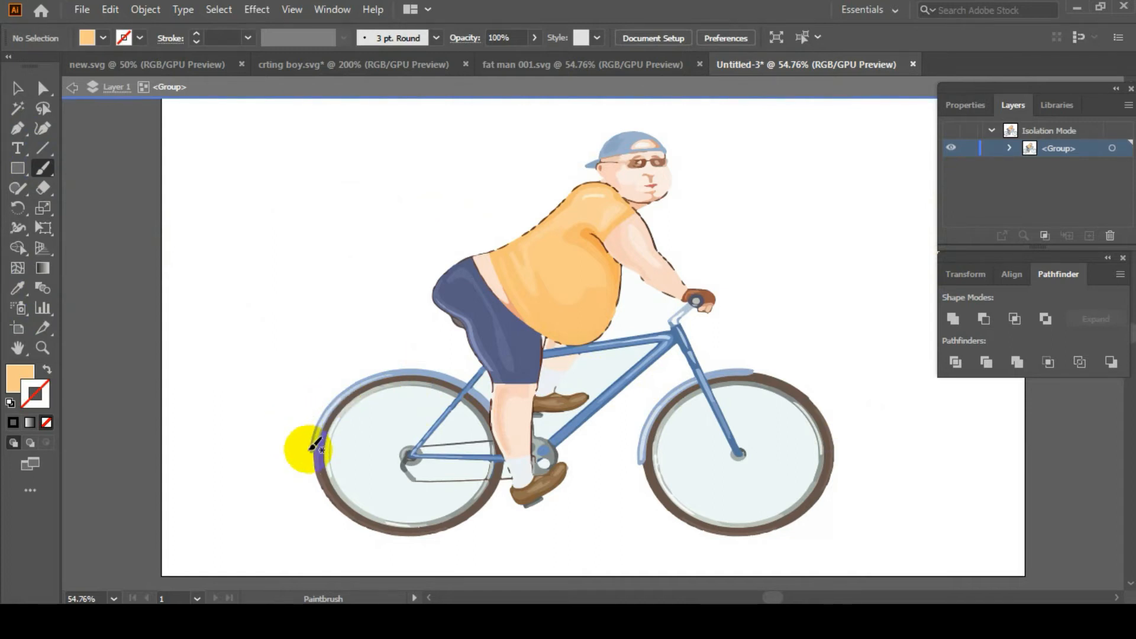
{"action": "mouse_move", "coordinate": [312, 448]}
{"action": "left_mouse_down"}
{"action": "mouse_move", "coordinate": [320, 406]}
{"action": "mouse_move", "coordinate": [332, 429]}
{"action": "mouse_move", "coordinate": [313, 449]}
{"action": "left_mouse_up"}
{"action": "key", "text": "shift+x"}
{"action": "left_click", "coordinate": [36, 394]}
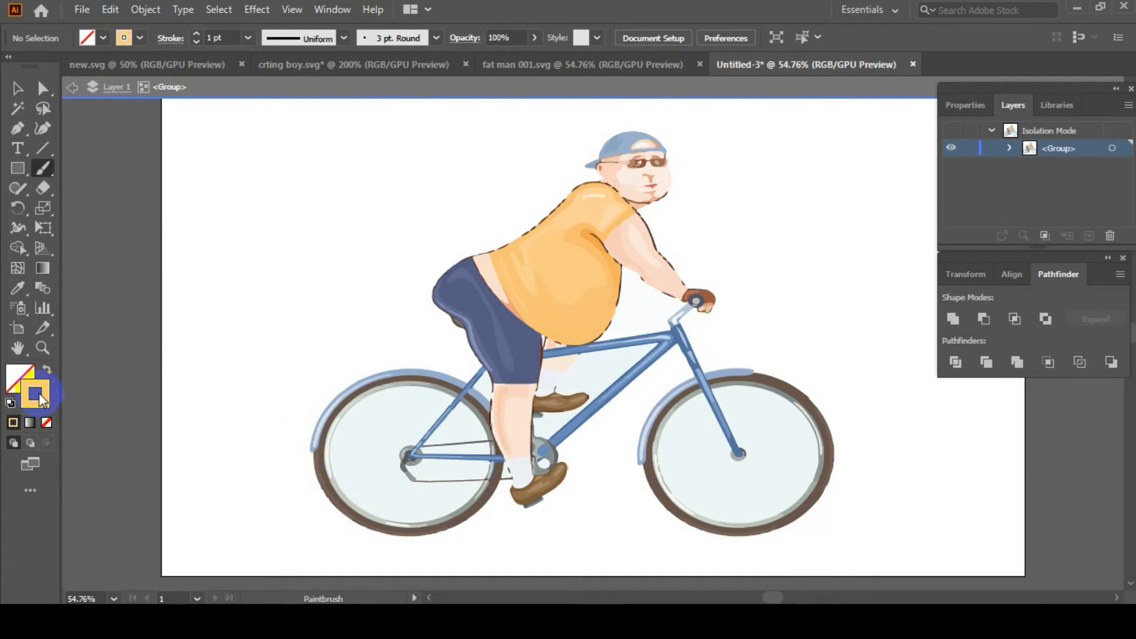
{"action": "double_click", "coordinate": [41, 400]}
{"action": "left_click", "coordinate": [509, 348]}
{"action": "left_click_drag", "start_coordinate": [509, 348], "coordinate": [551, 407]}
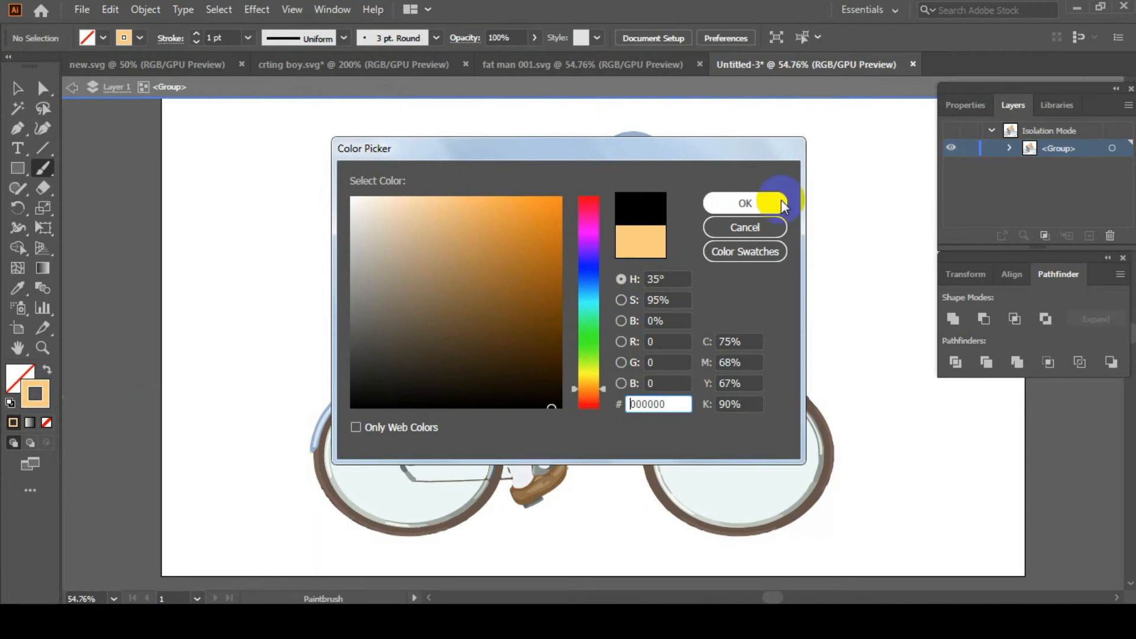
{"action": "left_click", "coordinate": [745, 203]}
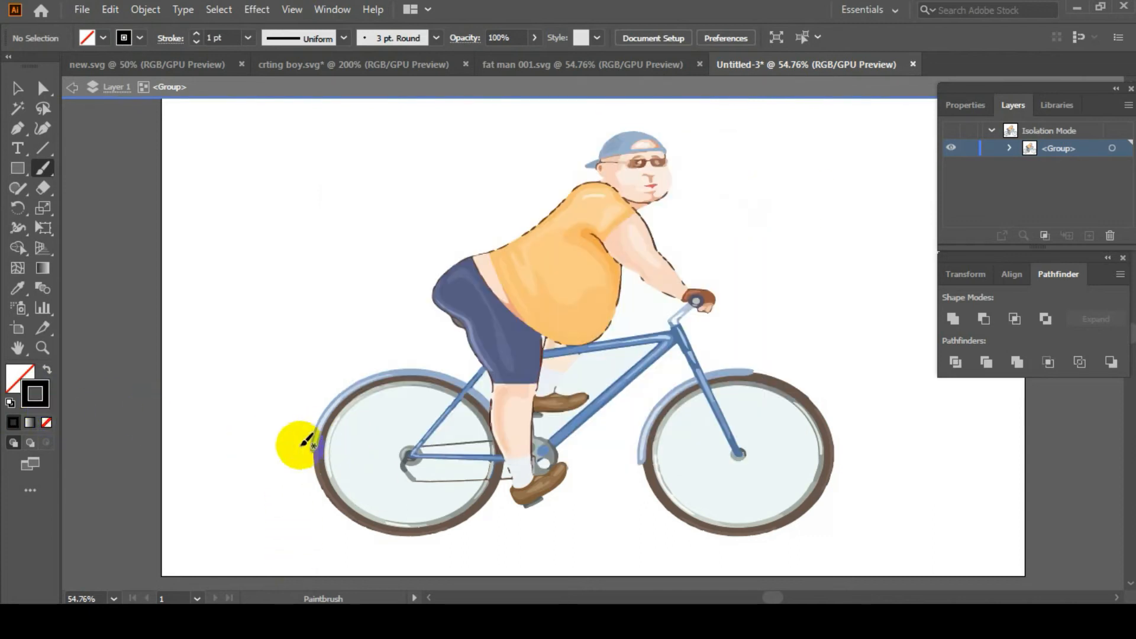
Test the black brush and undo the test stroke, and paint an outline along the rear mudguard's outer edge.
{"action": "left_click_drag", "start_coordinate": [277, 304], "coordinate": [314, 263]}
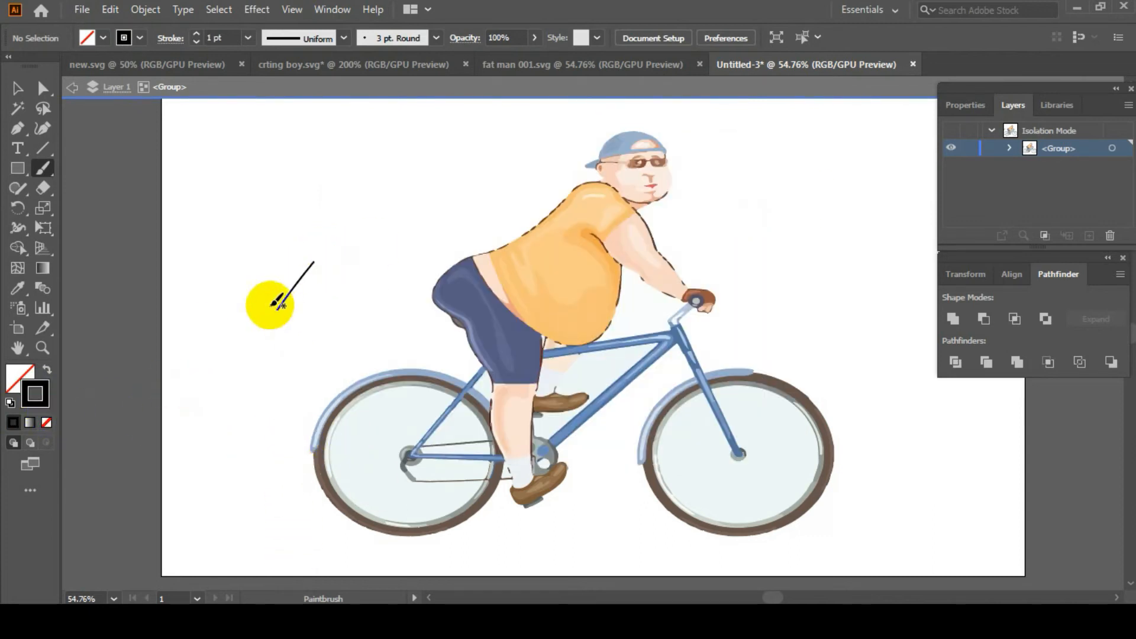
{"action": "key", "text": "ctrl+z"}
{"action": "left_click_drag", "start_coordinate": [306, 445], "coordinate": [311, 448]}
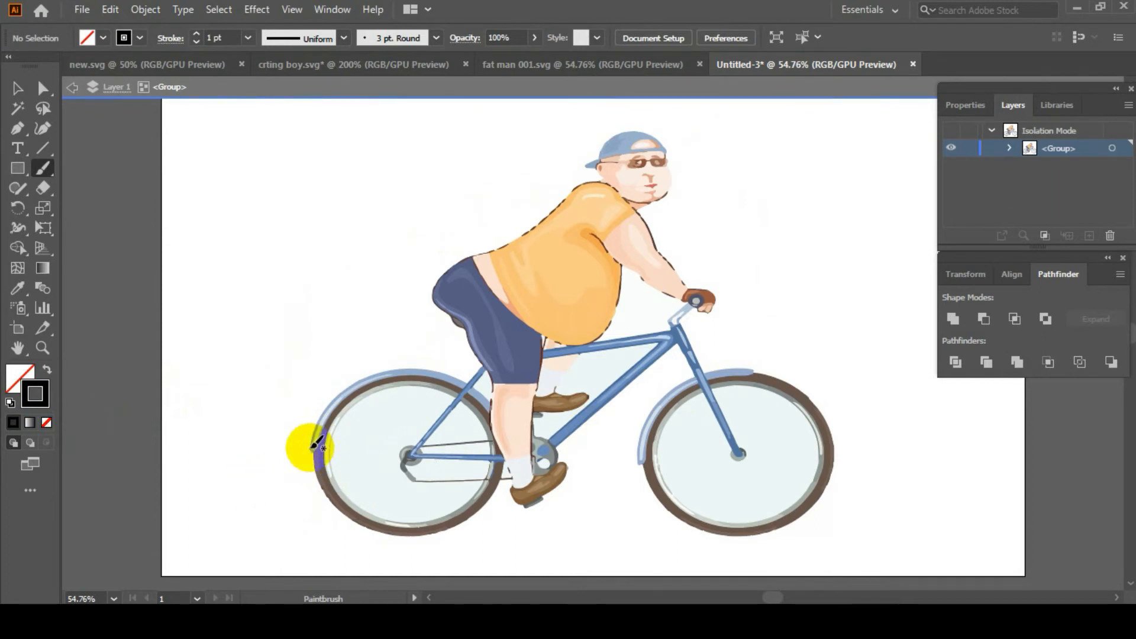
{"action": "mouse_move", "coordinate": [313, 448]}
{"action": "left_mouse_down"}
{"action": "mouse_move", "coordinate": [333, 396]}
{"action": "mouse_move", "coordinate": [365, 374]}
{"action": "mouse_move", "coordinate": [398, 364]}
{"action": "mouse_move", "coordinate": [477, 378]}
{"action": "left_mouse_up"}
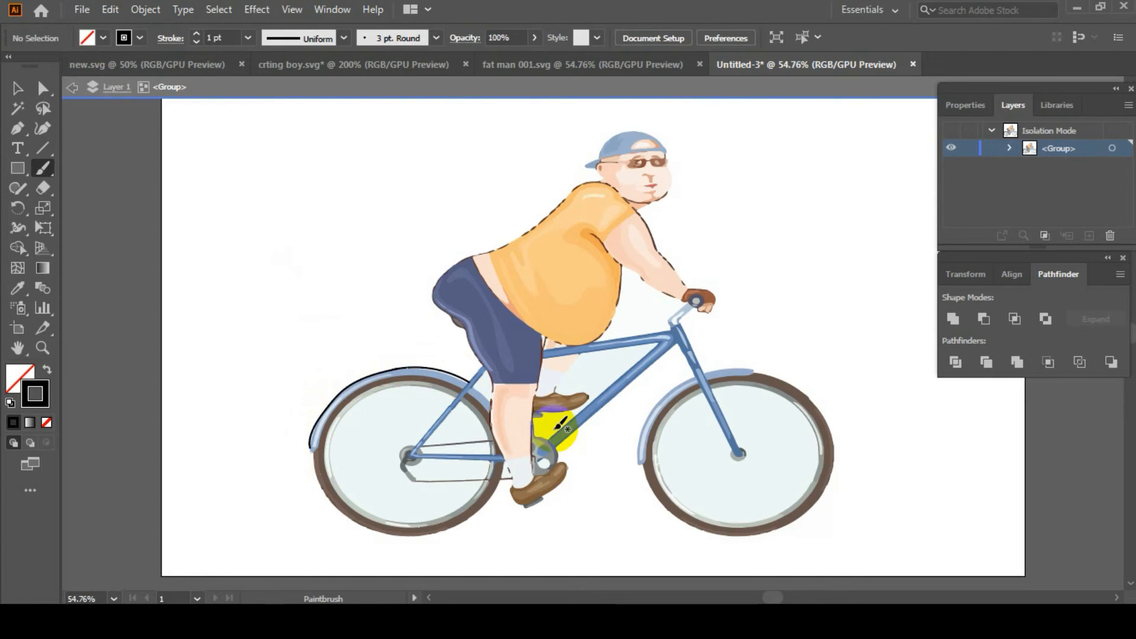
Paint a black outline around the rear wheel, lower shoe, front wheel, handlebar, arm, head, back and shorts.
{"action": "scroll", "coordinate": [561, 425], "scroll_direction": "up", "scroll_amount": 2}
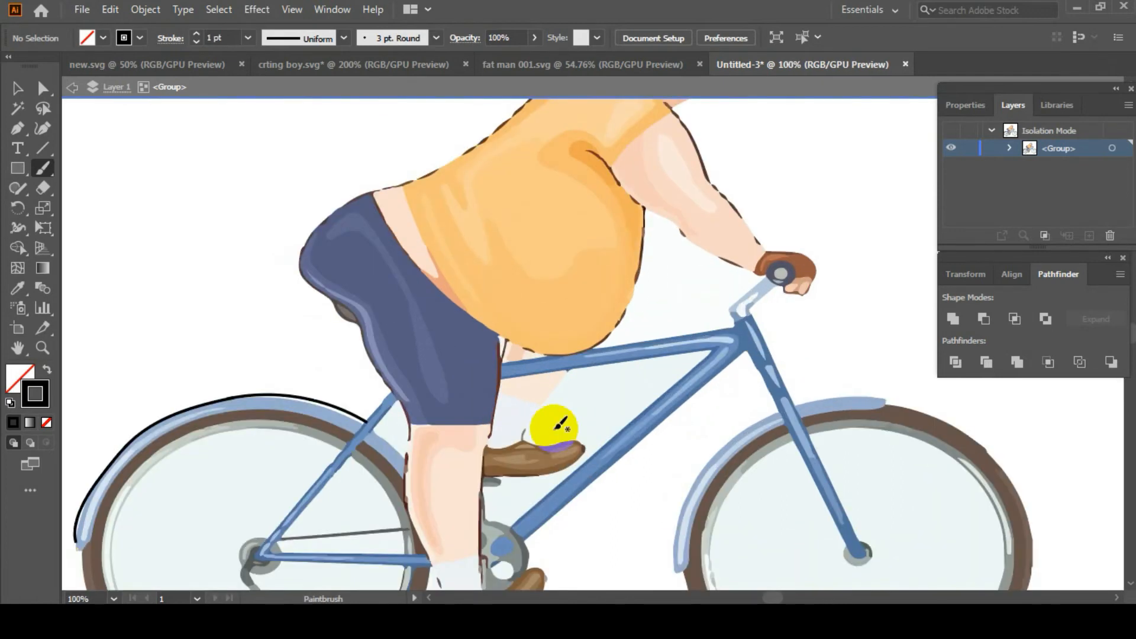
{"action": "left_click_drag", "start_coordinate": [782, 598], "coordinate": [766, 598]}
{"action": "scroll", "coordinate": [743, 509], "scroll_direction": "down", "scroll_amount": 2}
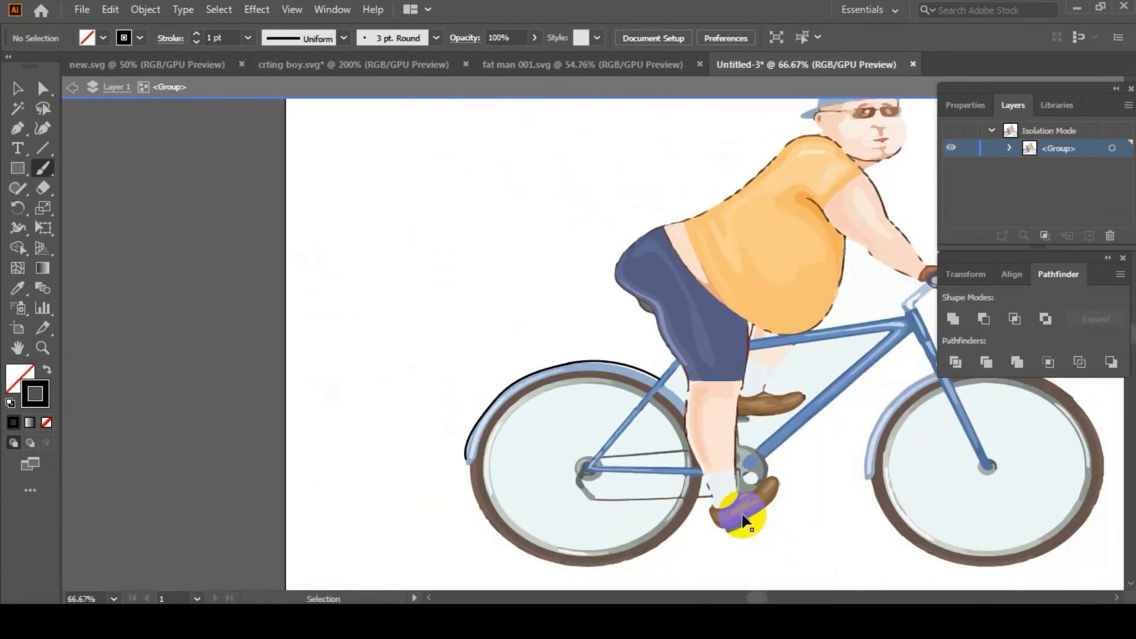
{"action": "left_click_drag", "start_coordinate": [755, 597], "coordinate": [779, 598]}
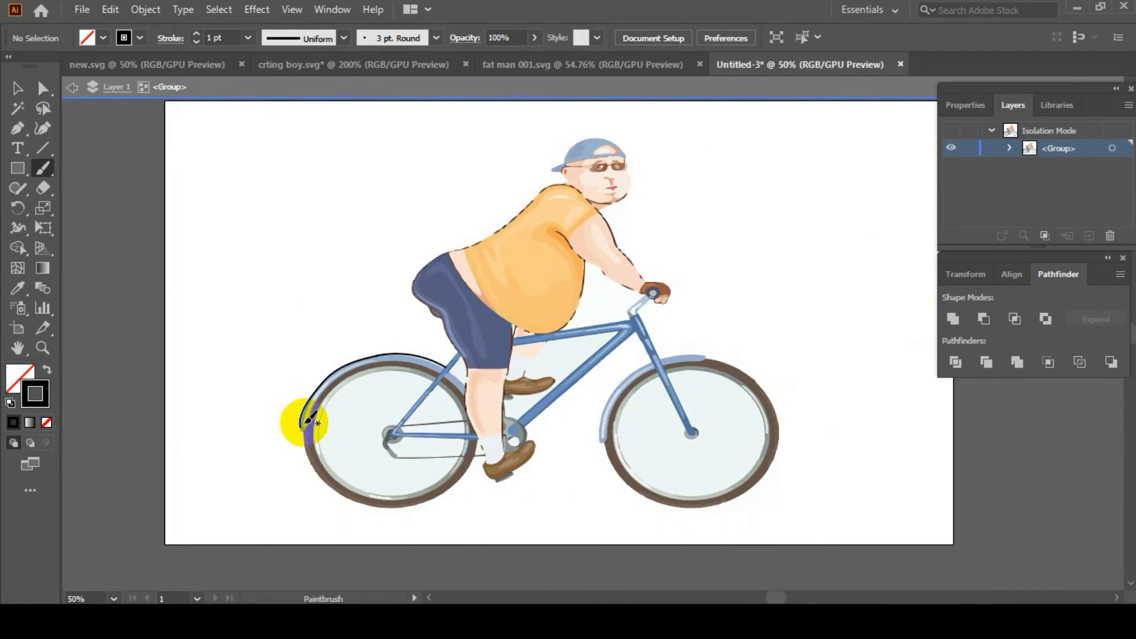
{"action": "mouse_move", "coordinate": [302, 422]}
{"action": "left_mouse_down"}
{"action": "mouse_move", "coordinate": [337, 493]}
{"action": "mouse_move", "coordinate": [379, 505]}
{"action": "mouse_move", "coordinate": [438, 495]}
{"action": "mouse_move", "coordinate": [481, 454]}
{"action": "mouse_move", "coordinate": [495, 482]}
{"action": "mouse_move", "coordinate": [509, 479]}
{"action": "mouse_move", "coordinate": [527, 431]}
{"action": "left_mouse_up"}
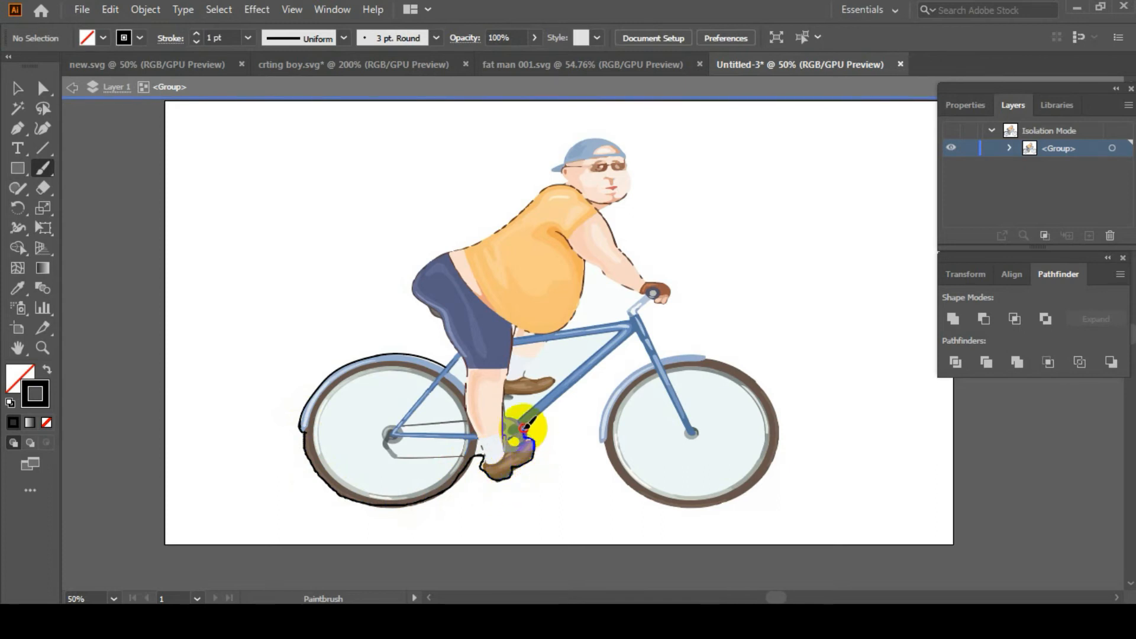
{"action": "mouse_move", "coordinate": [573, 385]}
{"action": "left_mouse_down"}
{"action": "mouse_move", "coordinate": [633, 321]}
{"action": "mouse_move", "coordinate": [651, 356]}
{"action": "mouse_move", "coordinate": [599, 407]}
{"action": "mouse_move", "coordinate": [599, 441]}
{"action": "mouse_move", "coordinate": [614, 487]}
{"action": "mouse_move", "coordinate": [647, 500]}
{"action": "mouse_move", "coordinate": [703, 514]}
{"action": "mouse_move", "coordinate": [739, 504]}
{"action": "mouse_move", "coordinate": [780, 452]}
{"action": "mouse_move", "coordinate": [770, 394]}
{"action": "mouse_move", "coordinate": [704, 349]}
{"action": "mouse_move", "coordinate": [658, 357]}
{"action": "mouse_move", "coordinate": [663, 337]}
{"action": "mouse_move", "coordinate": [641, 299]}
{"action": "mouse_move", "coordinate": [665, 303]}
{"action": "mouse_move", "coordinate": [669, 287]}
{"action": "mouse_move", "coordinate": [623, 241]}
{"action": "mouse_move", "coordinate": [613, 198]}
{"action": "mouse_move", "coordinate": [605, 211]}
{"action": "mouse_move", "coordinate": [630, 170]}
{"action": "mouse_move", "coordinate": [608, 141]}
{"action": "mouse_move", "coordinate": [600, 133]}
{"action": "mouse_move", "coordinate": [554, 157]}
{"action": "mouse_move", "coordinate": [545, 168]}
{"action": "mouse_move", "coordinate": [570, 180]}
{"action": "mouse_move", "coordinate": [544, 191]}
{"action": "left_mouse_up"}
{"action": "mouse_move", "coordinate": [526, 206]}
{"action": "left_mouse_down"}
{"action": "mouse_move", "coordinate": [426, 254]}
{"action": "mouse_move", "coordinate": [412, 277]}
{"action": "mouse_move", "coordinate": [423, 312]}
{"action": "mouse_move", "coordinate": [451, 334]}
{"action": "mouse_move", "coordinate": [445, 363]}
{"action": "left_mouse_up"}
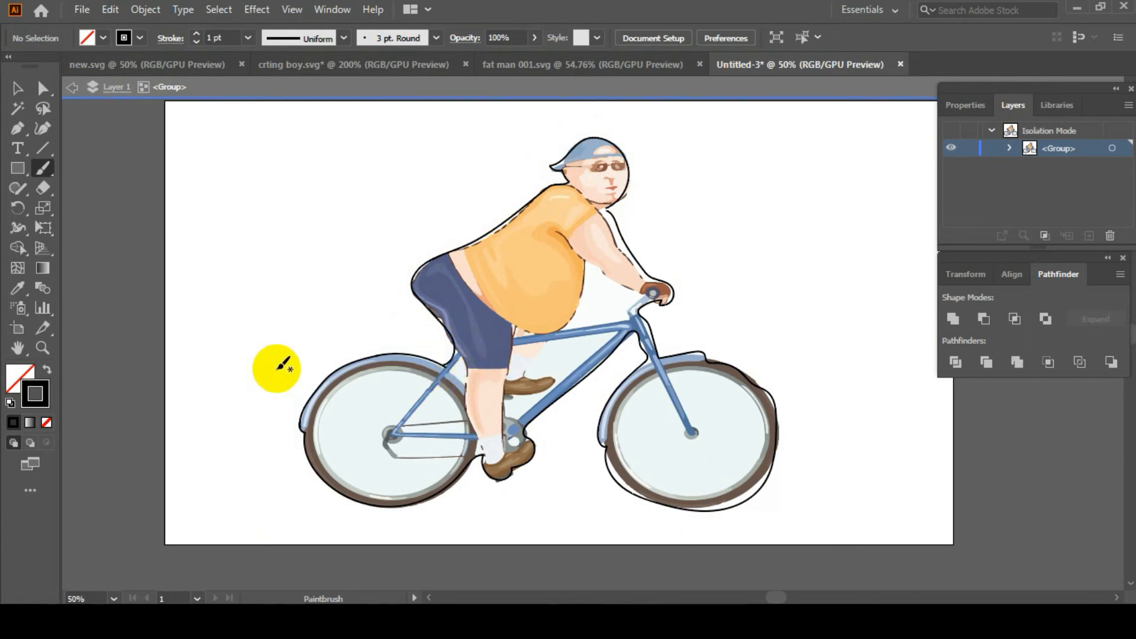
Try the Pathfinder Merge operation on the whole artwork with its brushed outline, undo it and clear the selection.
{"action": "left_click", "coordinate": [17, 88]}
{"action": "left_click_drag", "start_coordinate": [196, 124], "coordinate": [855, 525]}
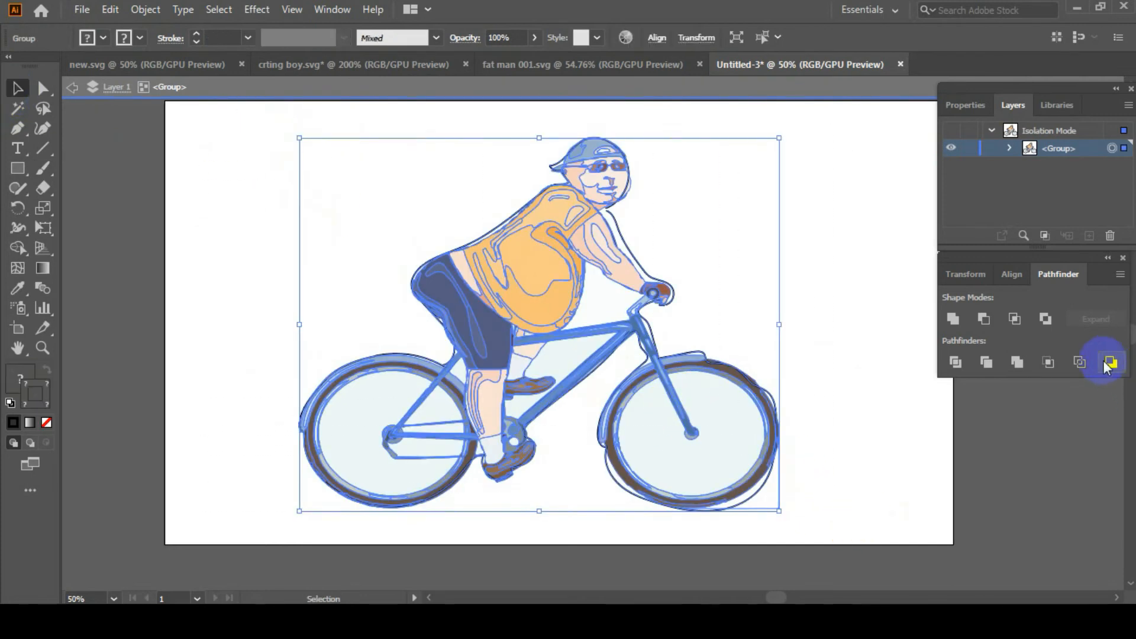
{"action": "left_click", "coordinate": [1018, 364]}
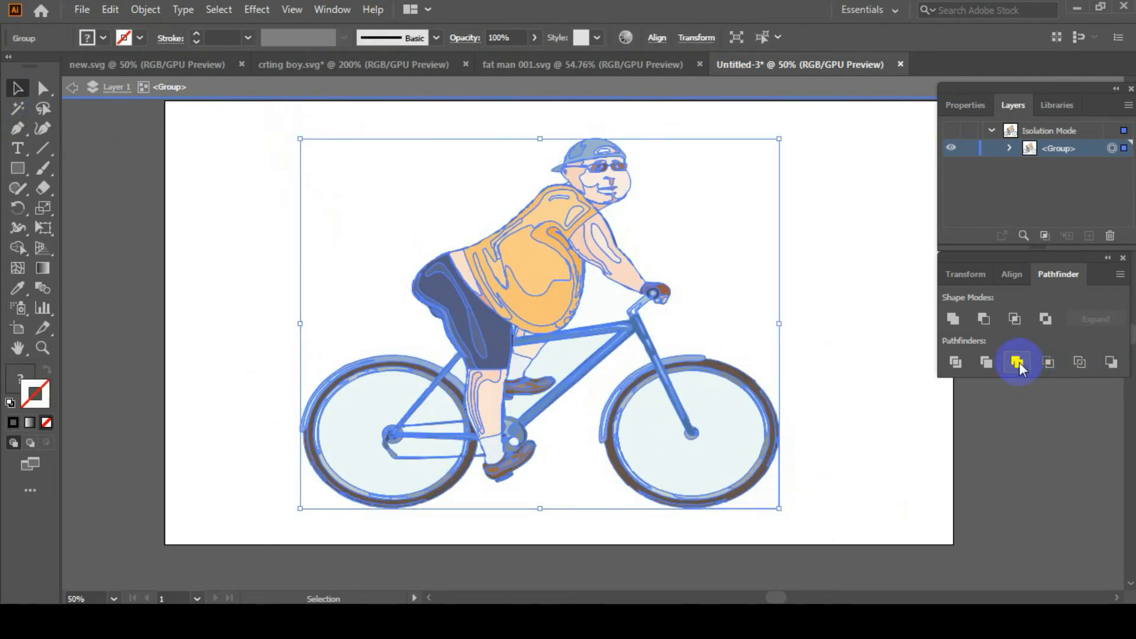
{"action": "left_click", "coordinate": [863, 336]}
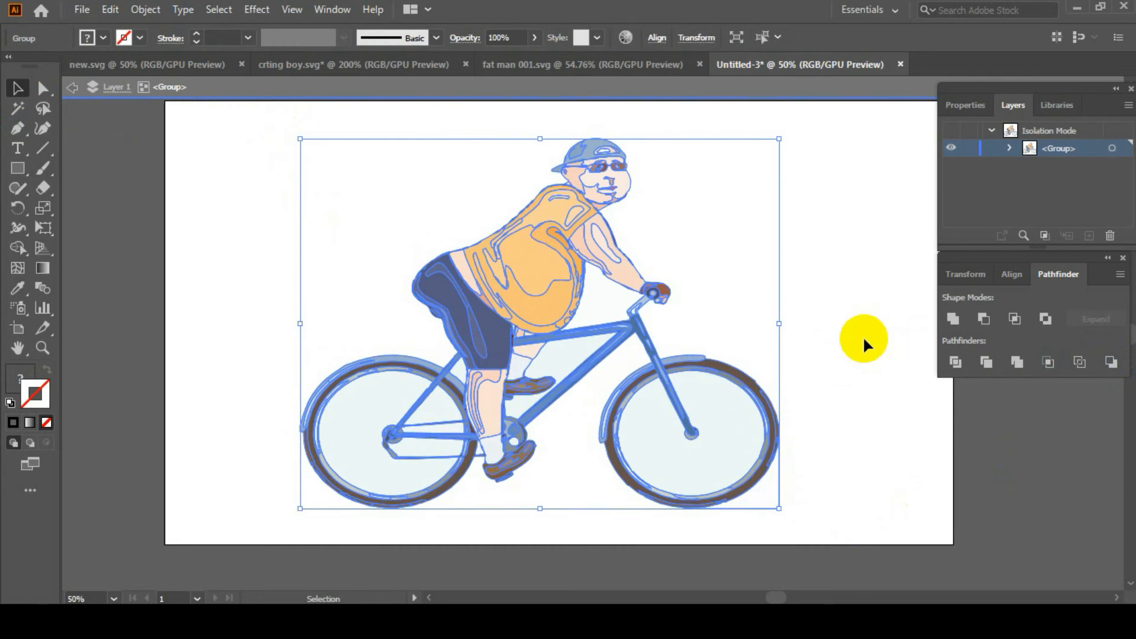
{"action": "key", "text": "ctrl+z"}
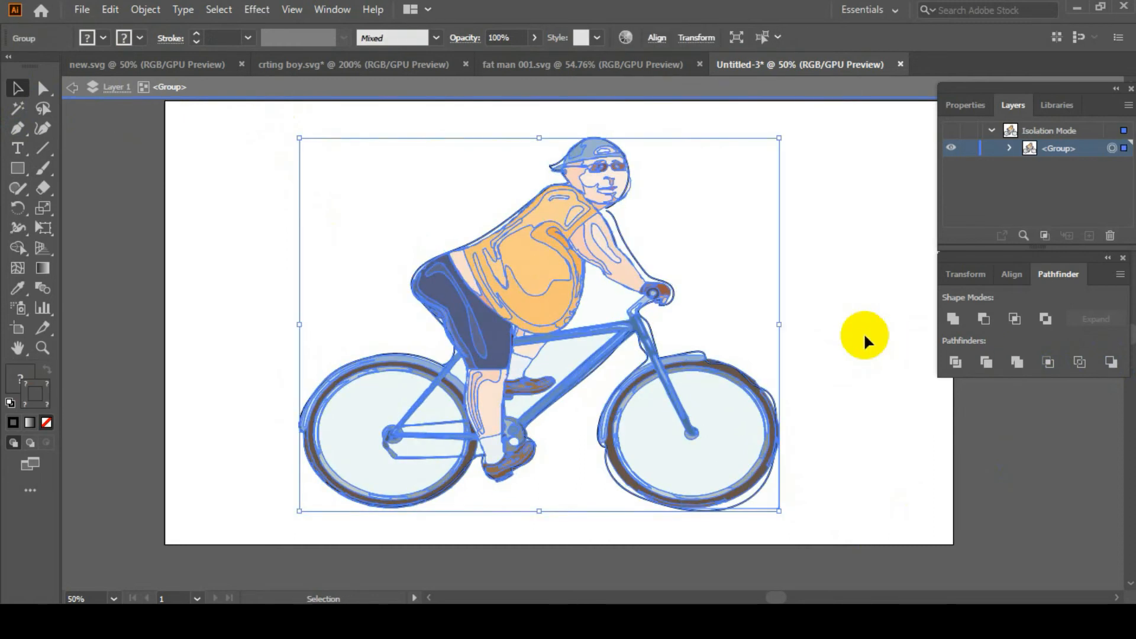
{"action": "left_click", "coordinate": [869, 325]}
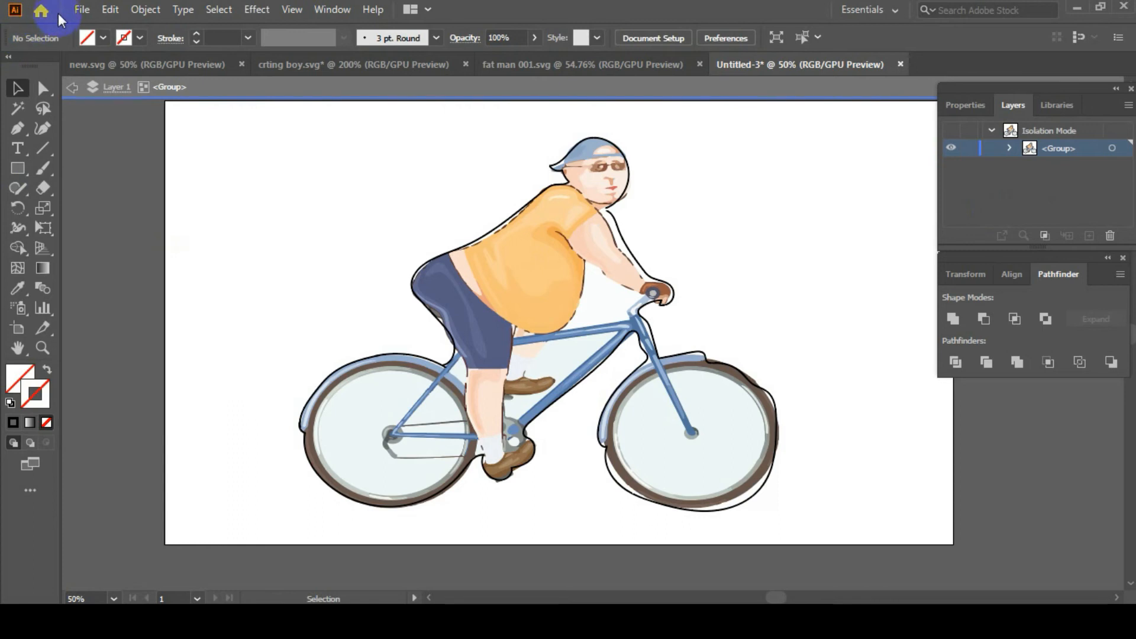
Start saving the artwork as a new file, and create and open a new folder inside the fat man cycling folder.
{"action": "left_click", "coordinate": [77, 13]}
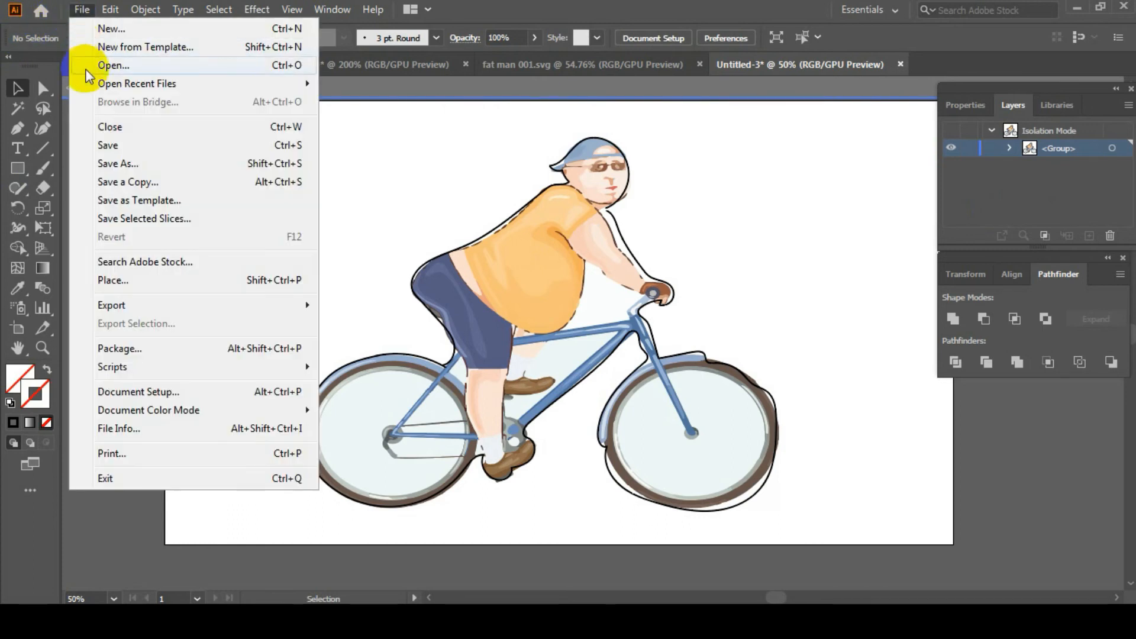
{"action": "left_click", "coordinate": [113, 161]}
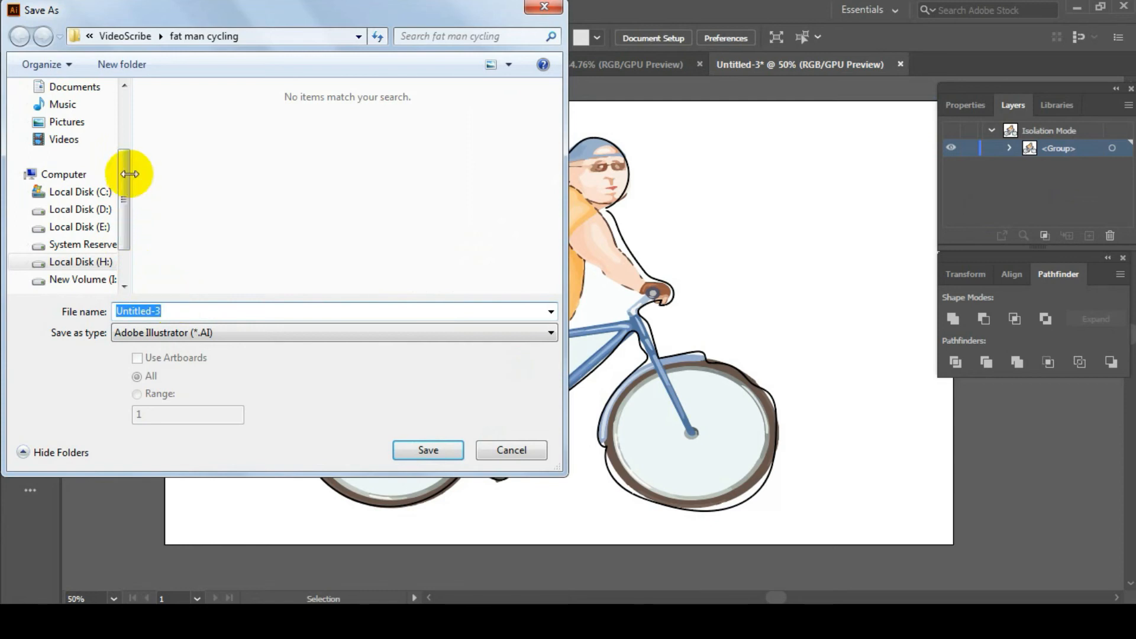
{"action": "left_click", "coordinate": [122, 65]}
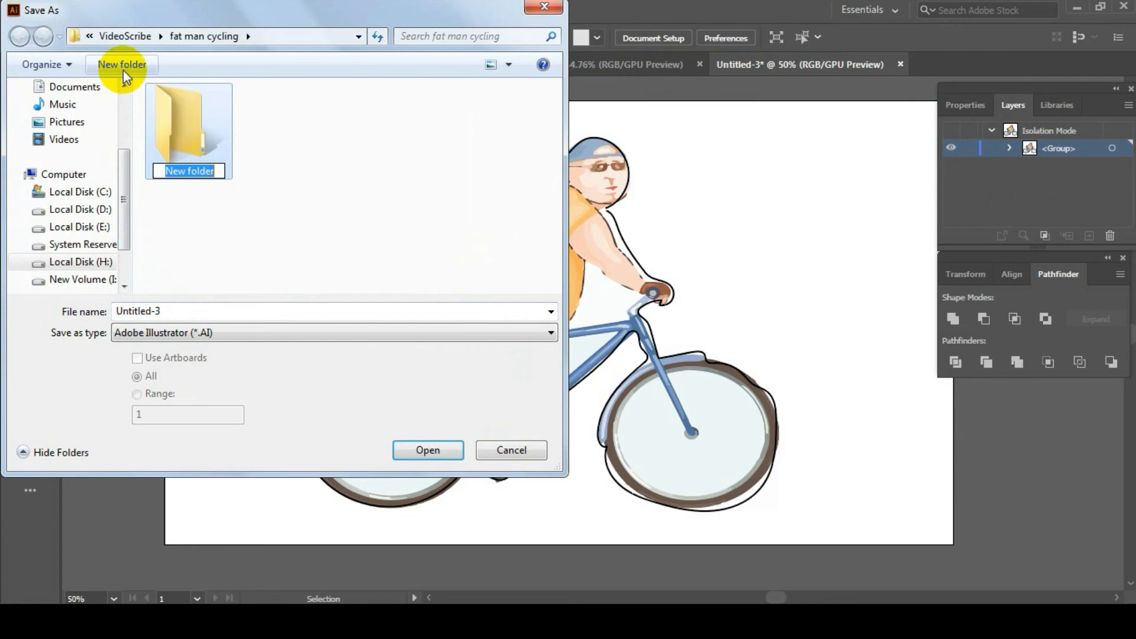
{"action": "left_click", "coordinate": [186, 143]}
{"action": "double_click", "coordinate": [187, 143]}
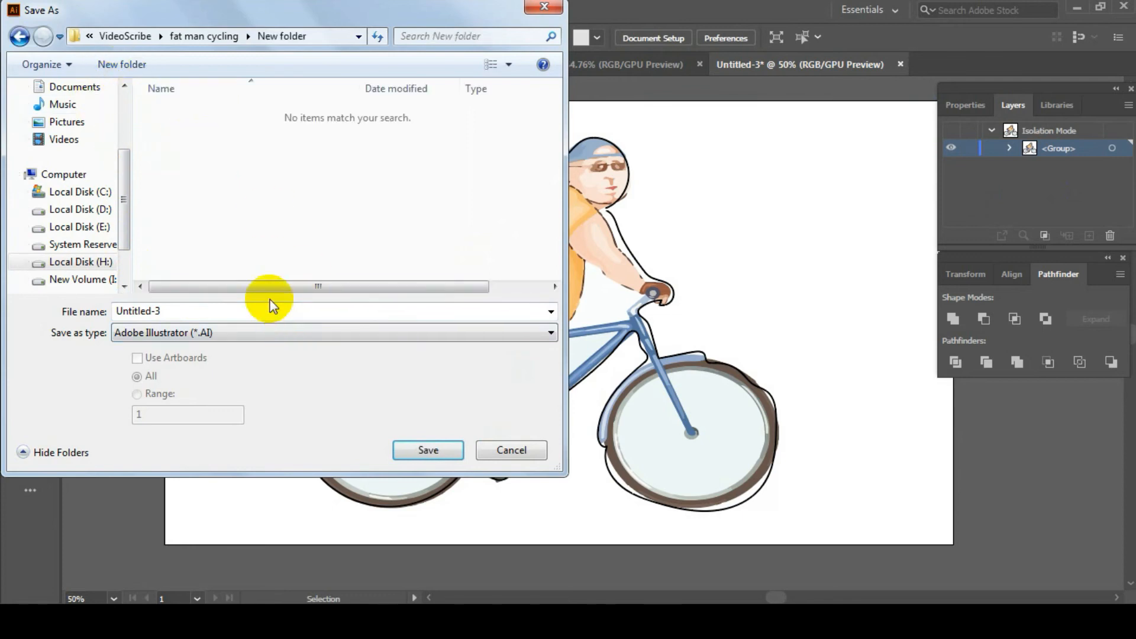
Name the file Fatman, set its format to SVG and save it in the new folder.
{"action": "double_click", "coordinate": [254, 307]}
{"action": "key", "text": "BackSpace"}
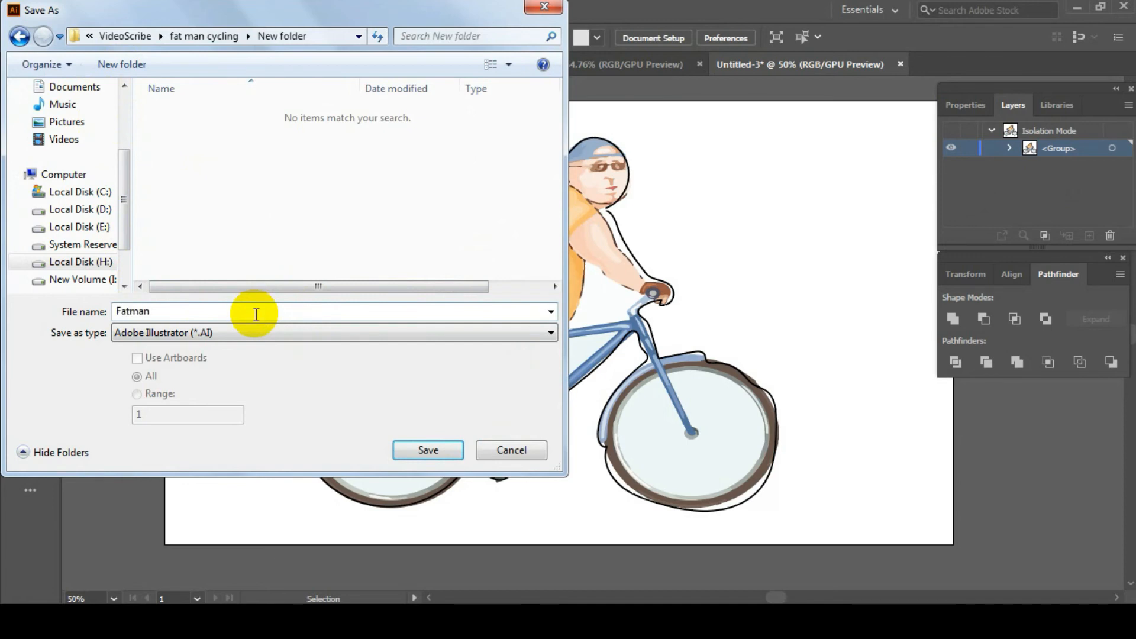
{"action": "left_click", "coordinate": [235, 333]}
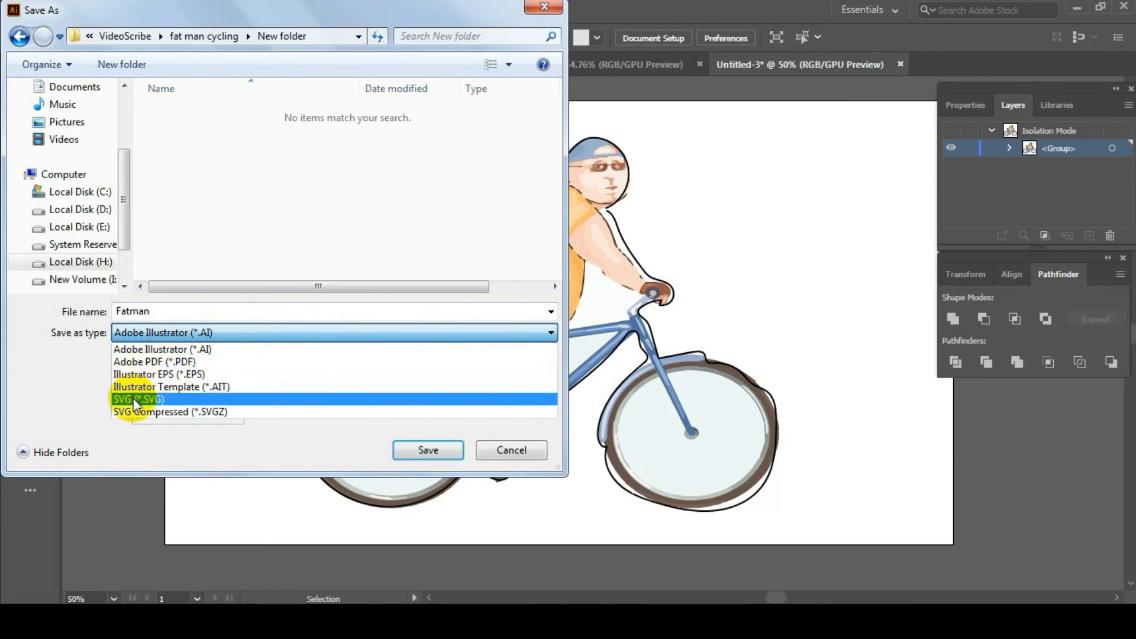
{"action": "left_click", "coordinate": [291, 400]}
{"action": "left_click", "coordinate": [441, 452]}
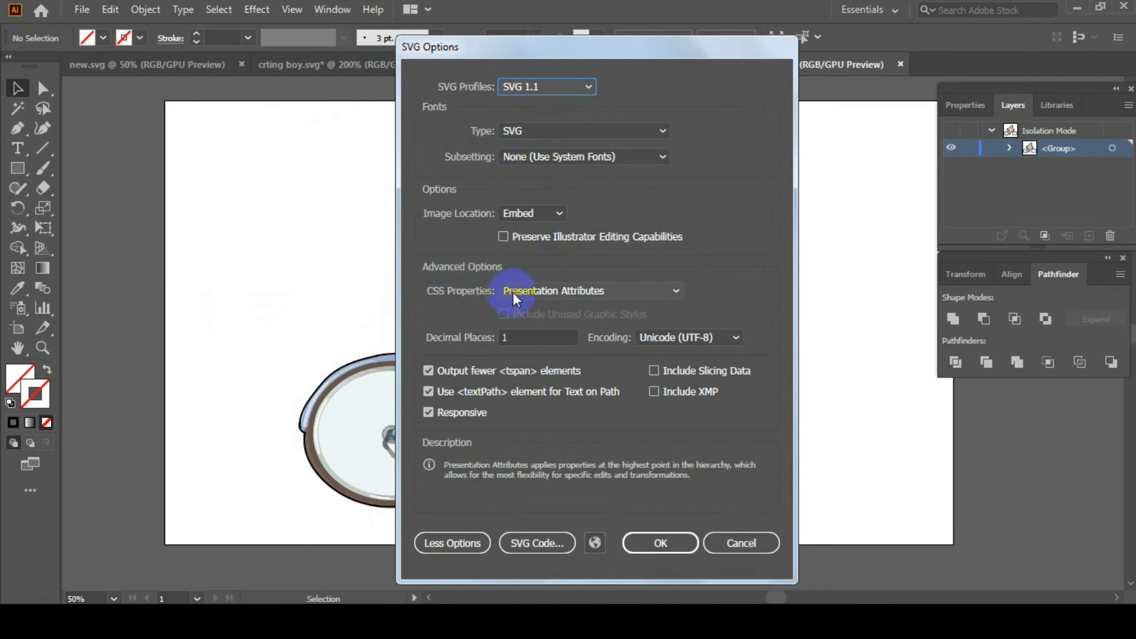
Set the SVG image location to Embed and the CSS properties to Presentation Attributes, and confirm the export options.
{"action": "left_click", "coordinate": [520, 213]}
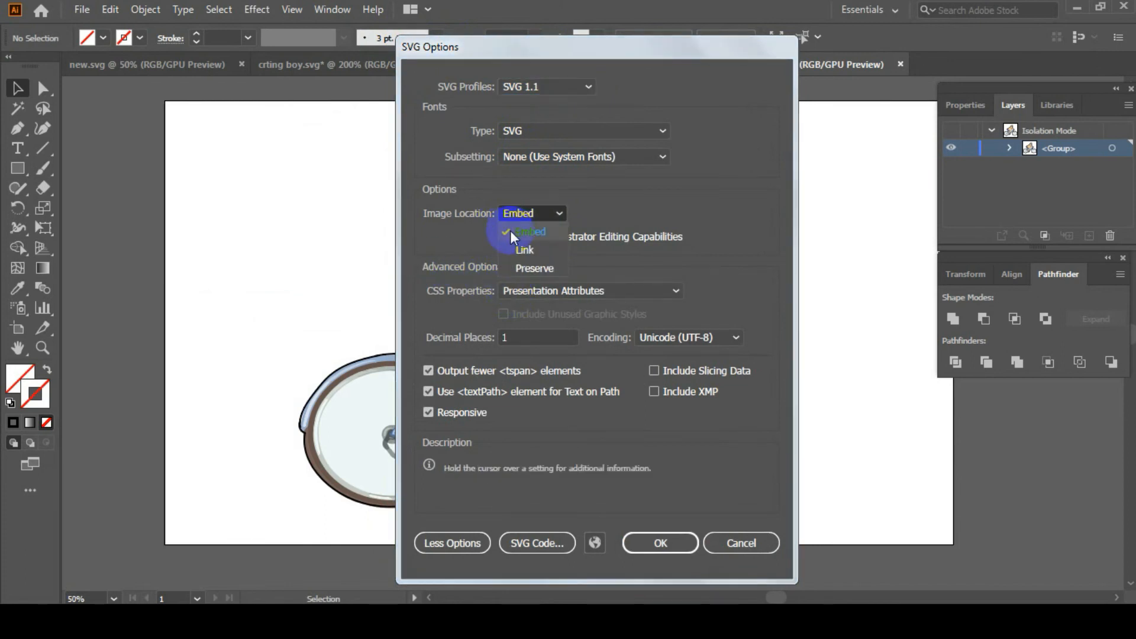
{"action": "left_click", "coordinate": [538, 232]}
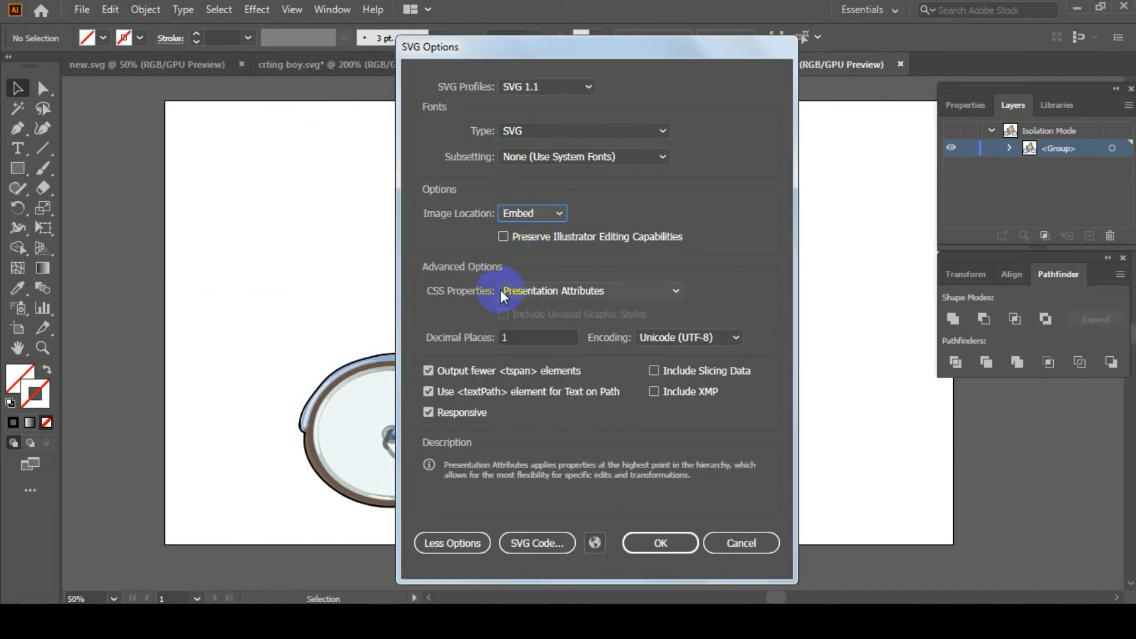
{"action": "left_click", "coordinate": [578, 289]}
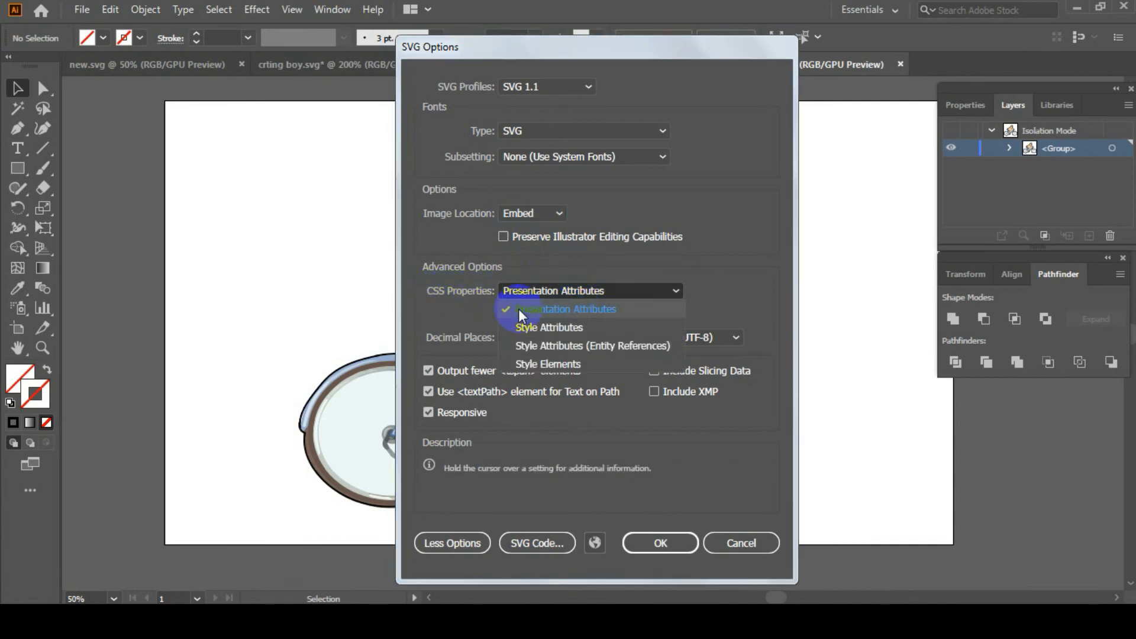
{"action": "left_click", "coordinate": [595, 308]}
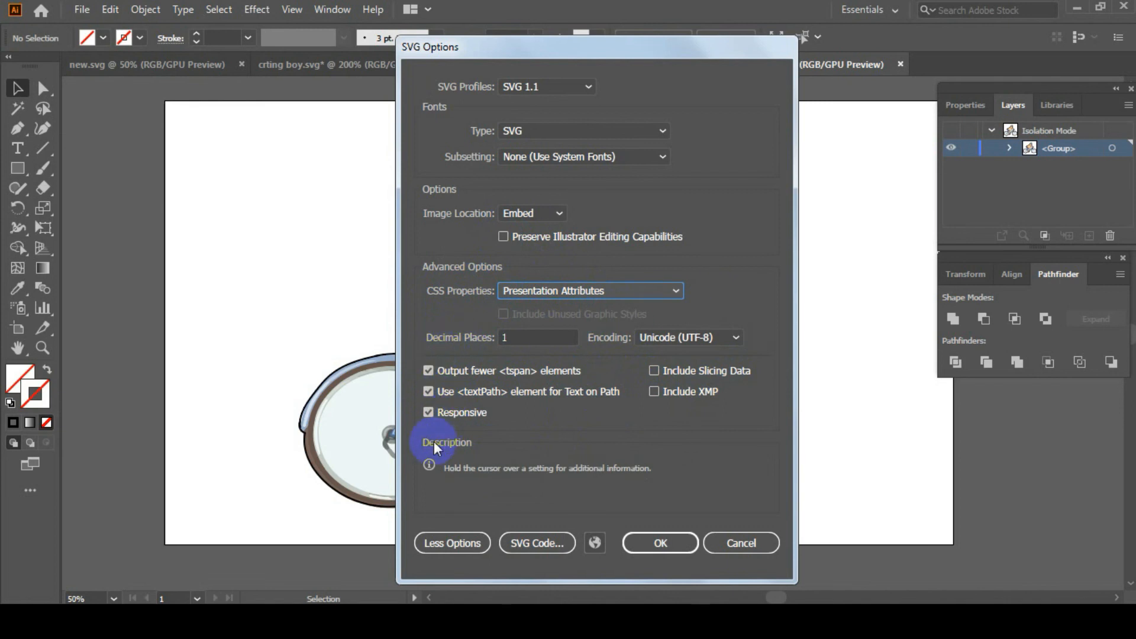
{"action": "left_click", "coordinate": [654, 529]}
{"action": "left_click", "coordinate": [654, 537]}
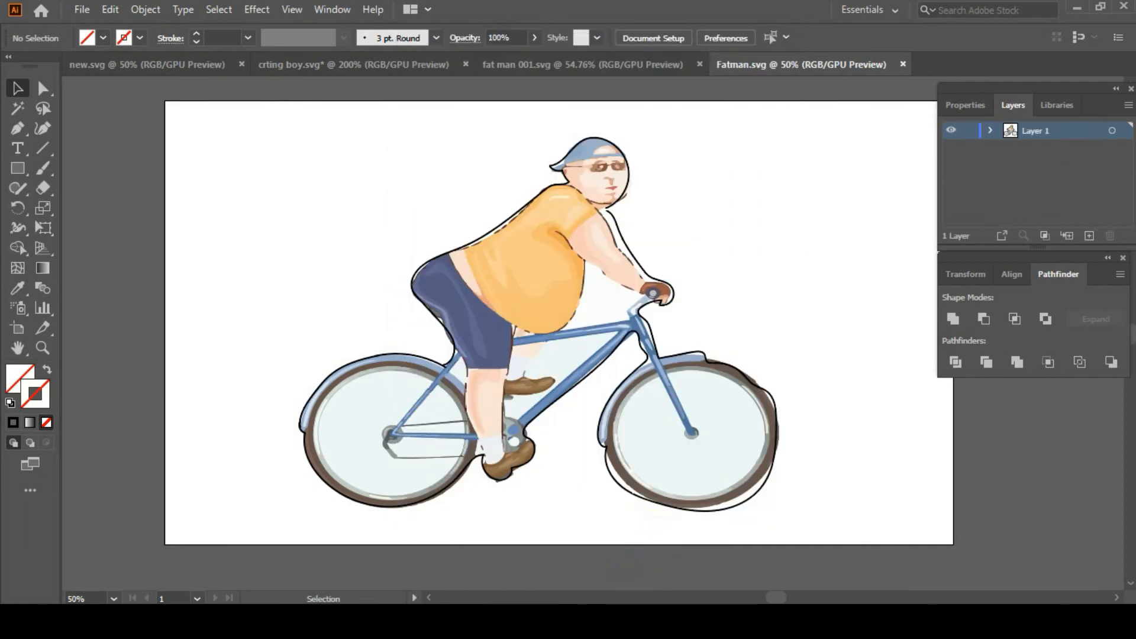
Switch to VideoScribe, import the Fatman SVG from New folder onto the canvas and preview its drawing animation.
{"action": "left_click", "coordinate": [539, 621]}
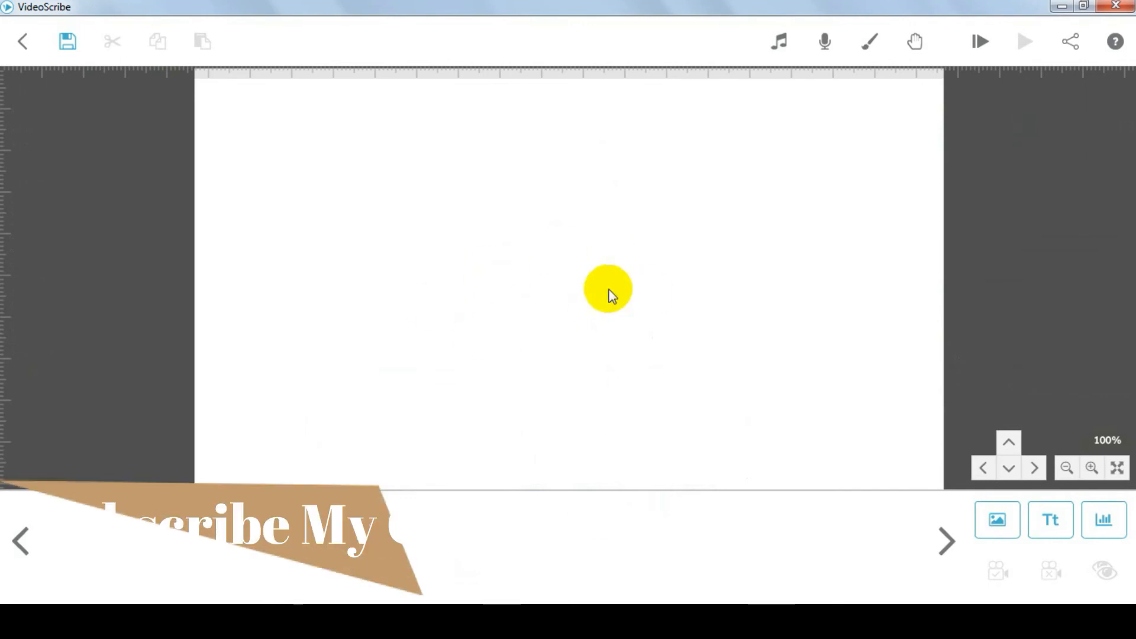
{"action": "left_click", "coordinate": [998, 520]}
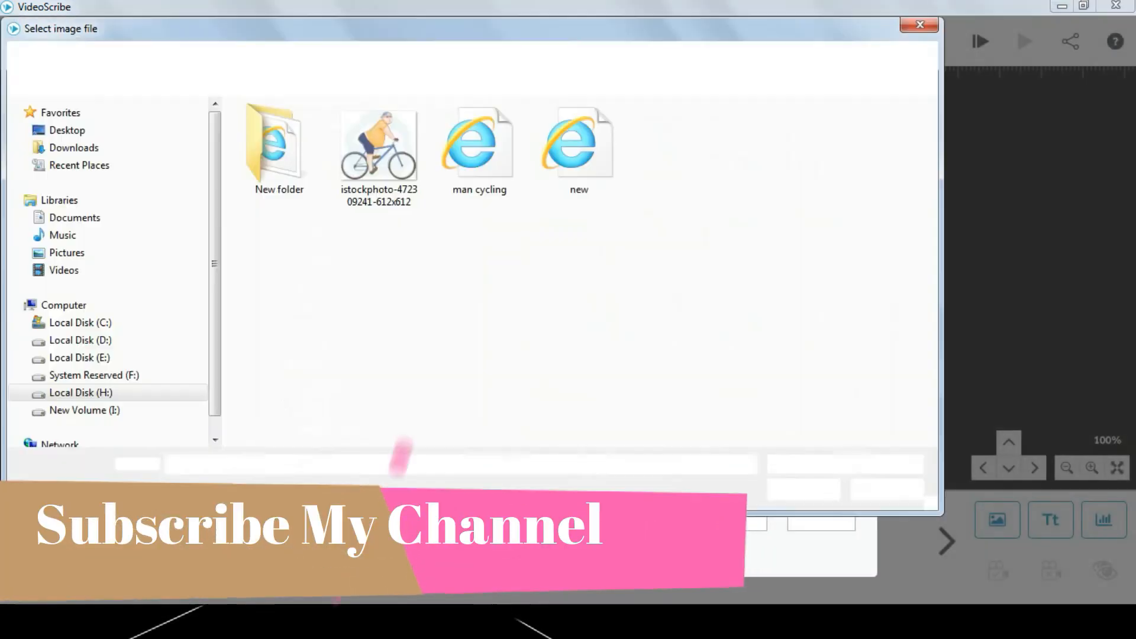
{"action": "double_click", "coordinate": [271, 151]}
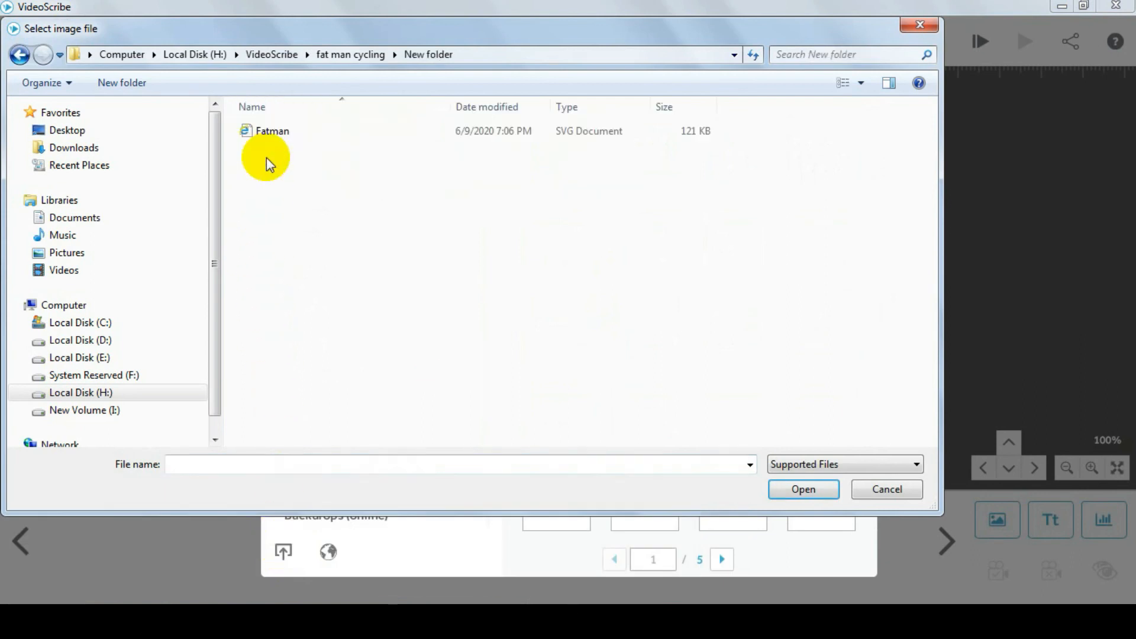
{"action": "left_click", "coordinate": [304, 130]}
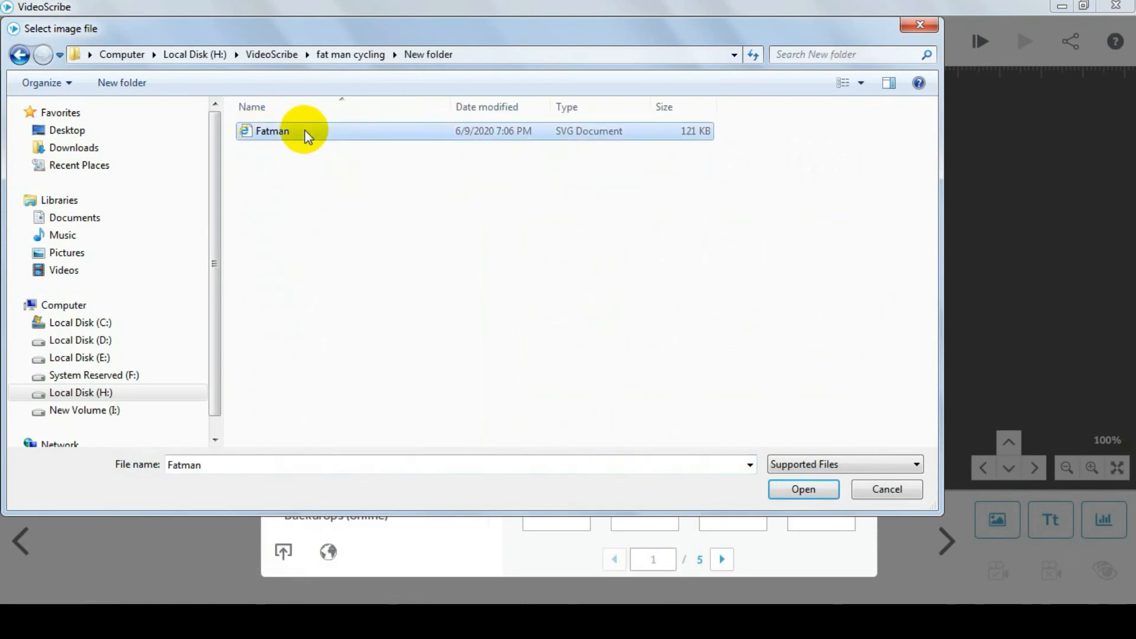
{"action": "left_click", "coordinate": [804, 489]}
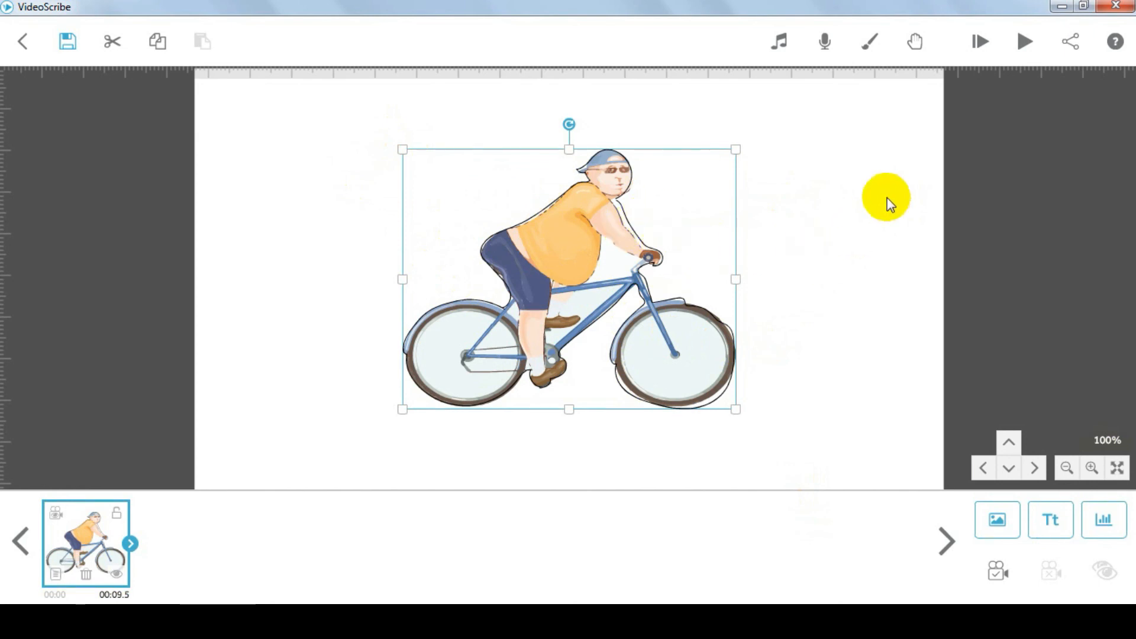
{"action": "left_click", "coordinate": [1022, 43]}
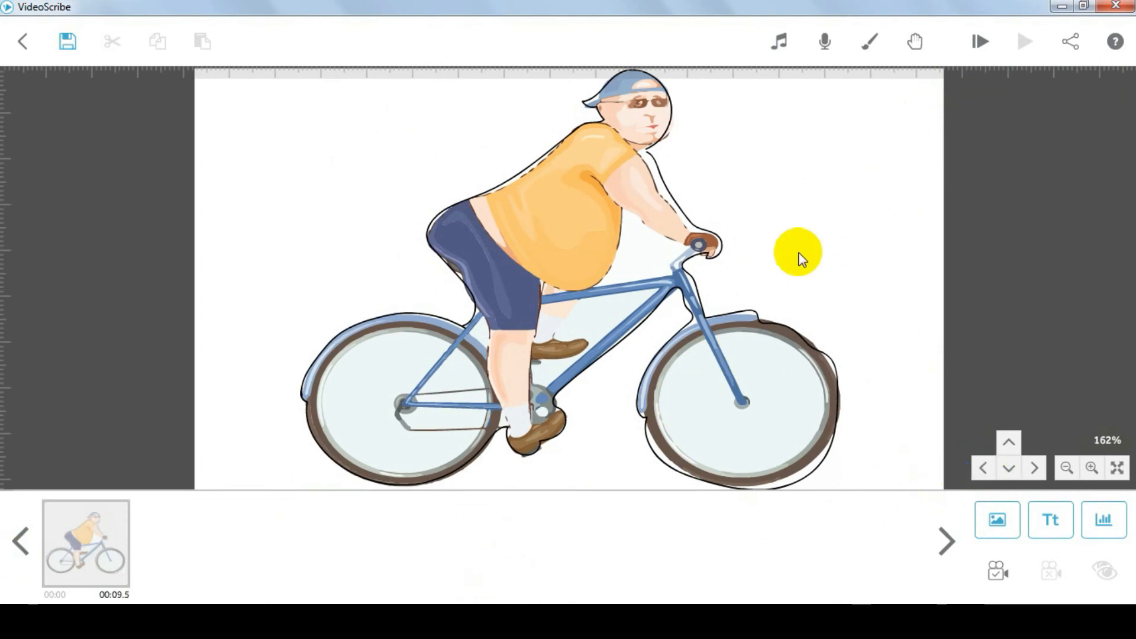
{"action": "scroll", "coordinate": [798, 296], "scroll_direction": "down", "scroll_amount": 3}
{"action": "scroll", "coordinate": [795, 337], "scroll_direction": "down", "scroll_amount": 2}
{"action": "left_click_drag", "start_coordinate": [624, 307], "coordinate": [421, 313]}
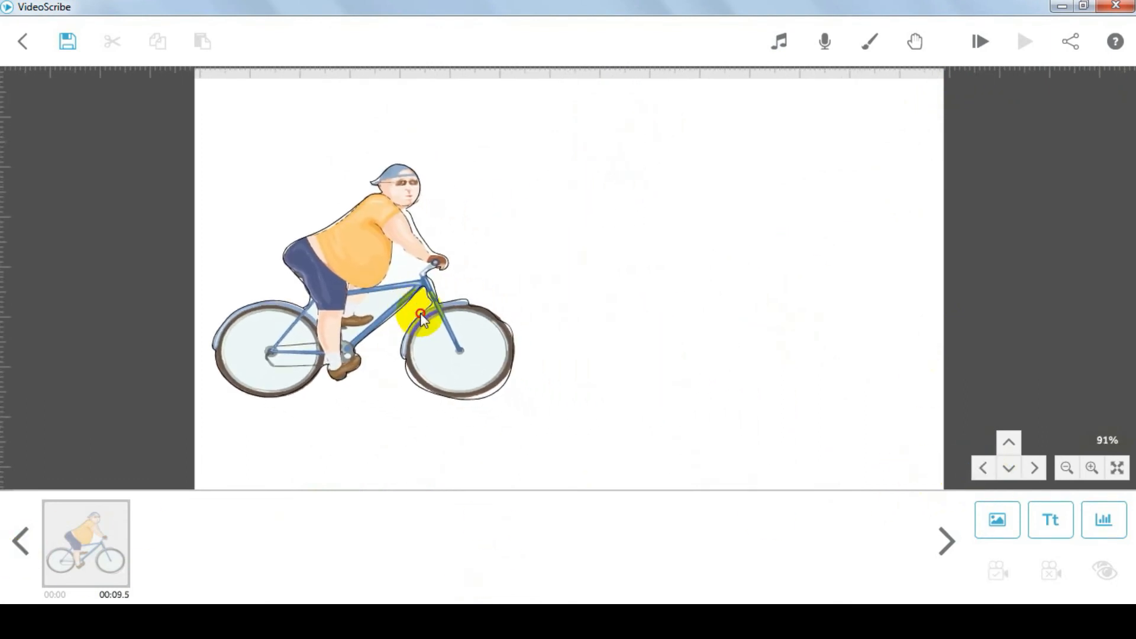
{"action": "left_click", "coordinate": [1009, 519]}
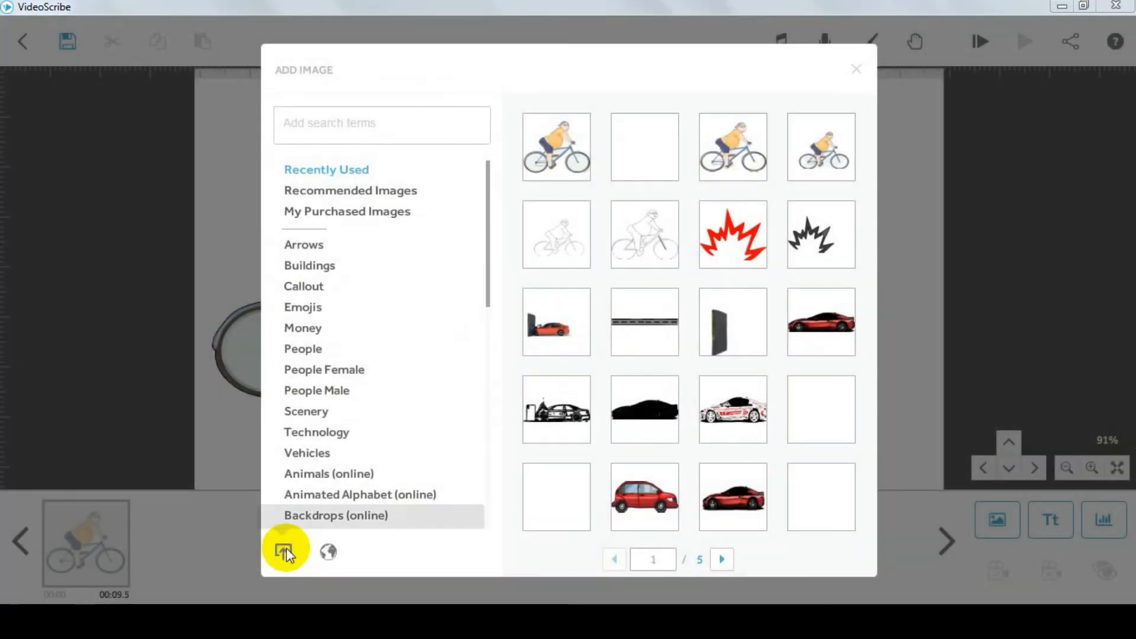
{"action": "left_click", "coordinate": [284, 551]}
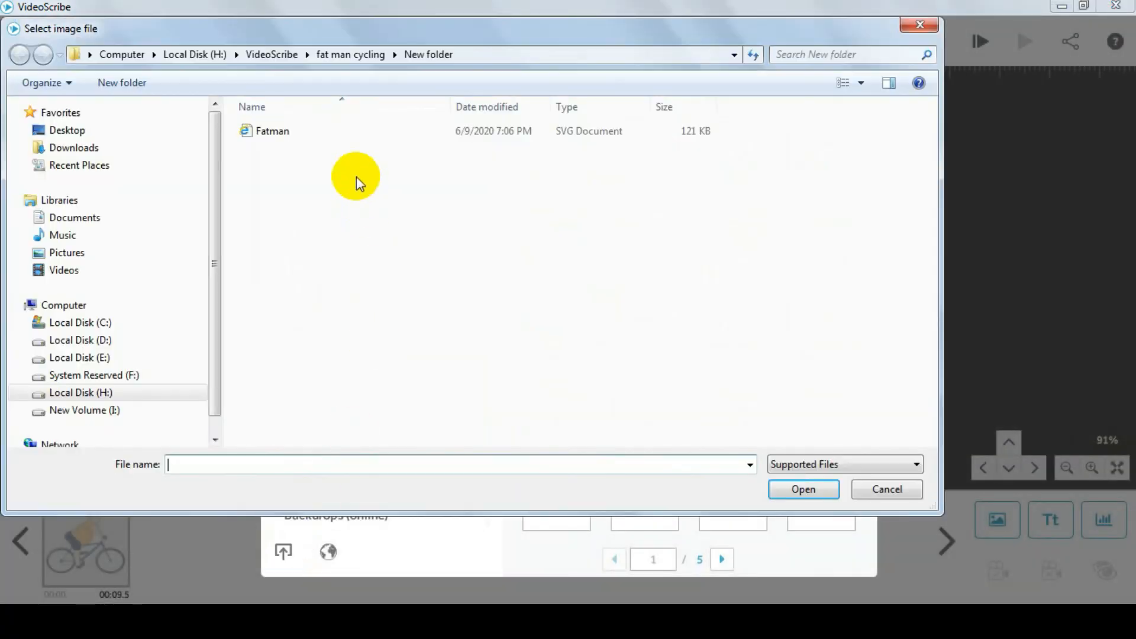
{"action": "left_click", "coordinate": [352, 54]}
{"action": "left_click", "coordinate": [364, 136]}
{"action": "left_click", "coordinate": [811, 490]}
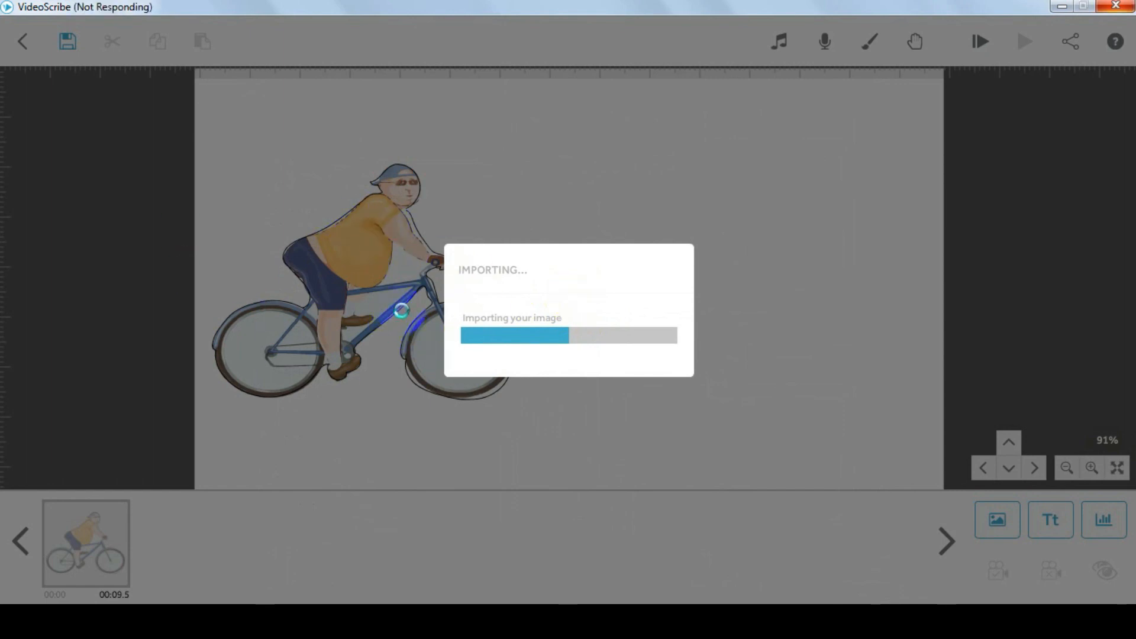
{"action": "left_click", "coordinate": [499, 308]}
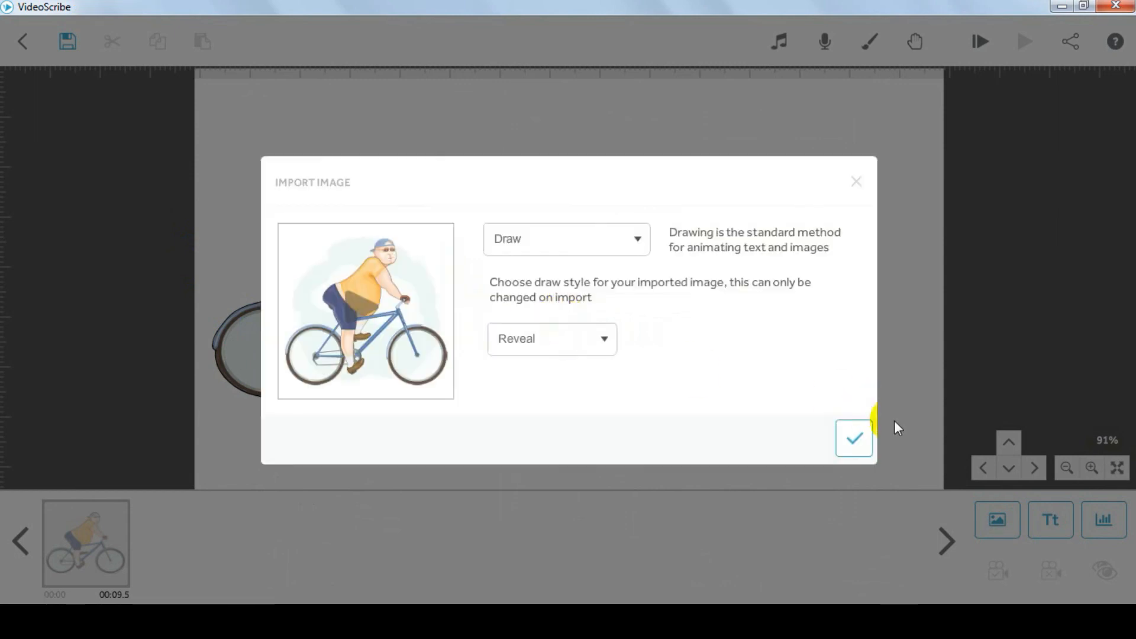
{"action": "left_click", "coordinate": [855, 439]}
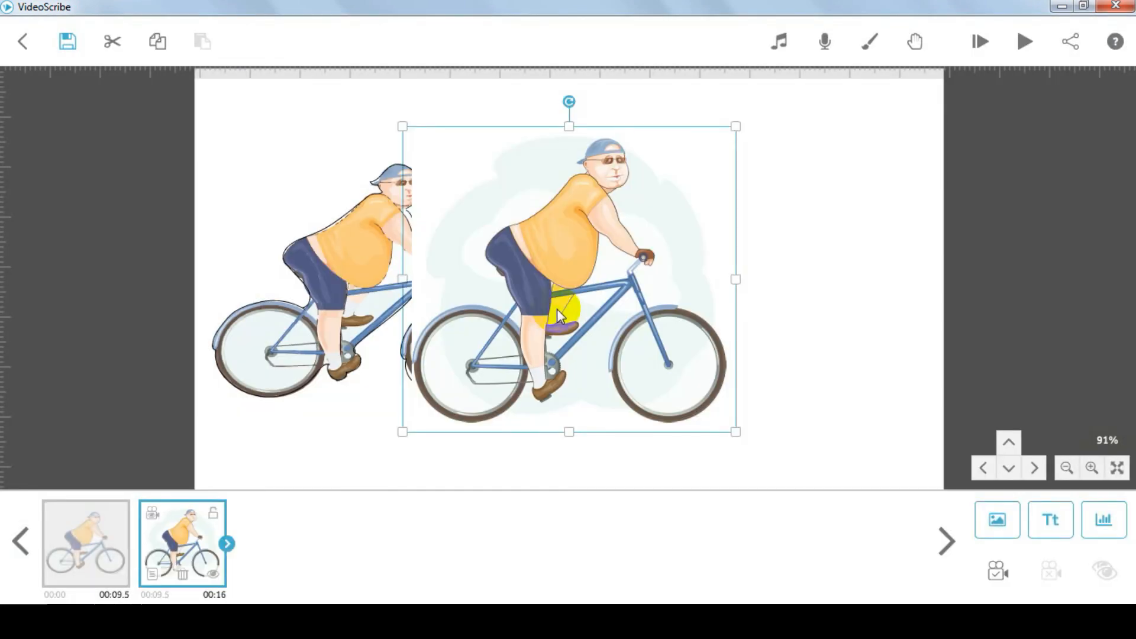
Shrink the original cyclist picture and place it beside the outlined one, matching its size, and preview both animations.
{"action": "left_click_drag", "start_coordinate": [569, 125], "coordinate": [602, 157]}
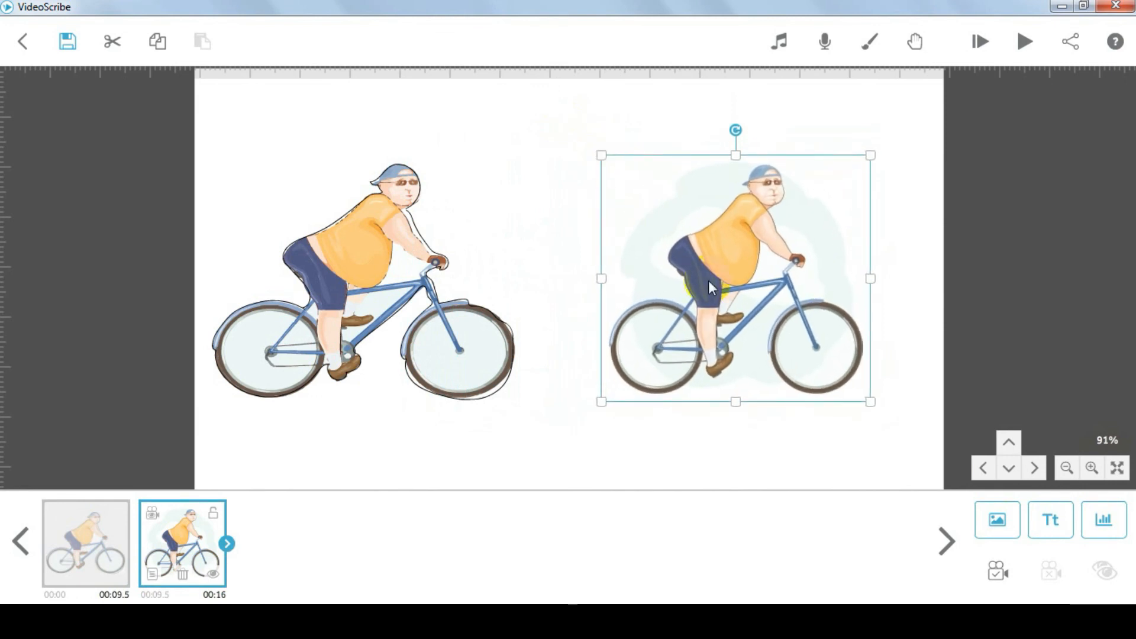
{"action": "left_click_drag", "start_coordinate": [709, 280], "coordinate": [697, 288]}
{"action": "left_click_drag", "start_coordinate": [860, 410], "coordinate": [882, 418]}
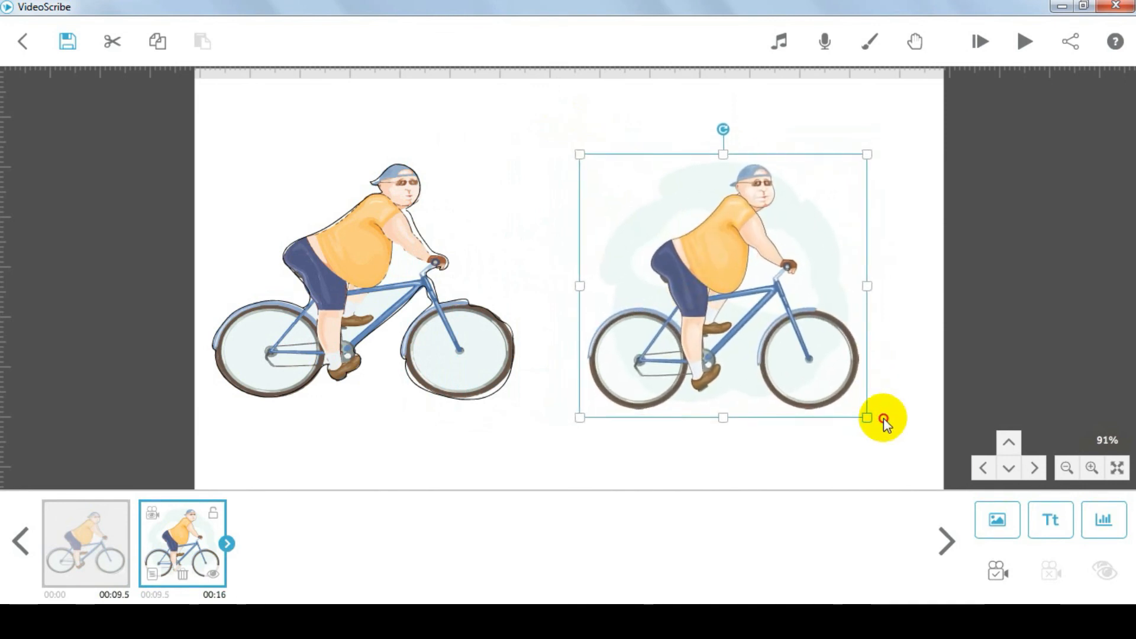
{"action": "left_click_drag", "start_coordinate": [728, 375], "coordinate": [719, 365]}
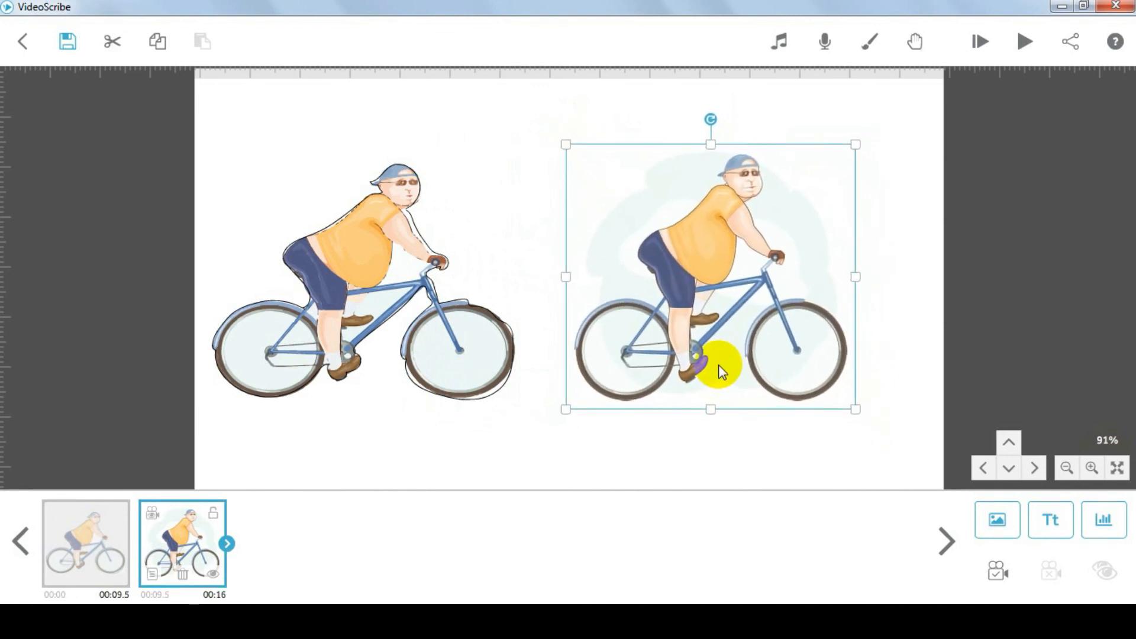
{"action": "left_click", "coordinate": [1024, 47]}
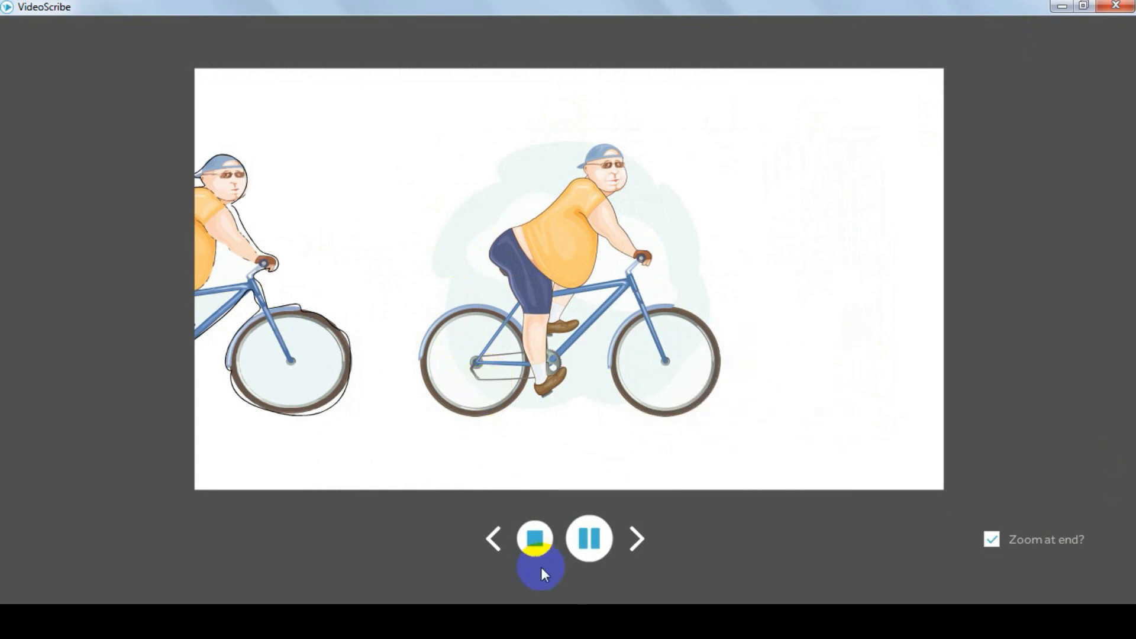
{"action": "left_click", "coordinate": [543, 540]}
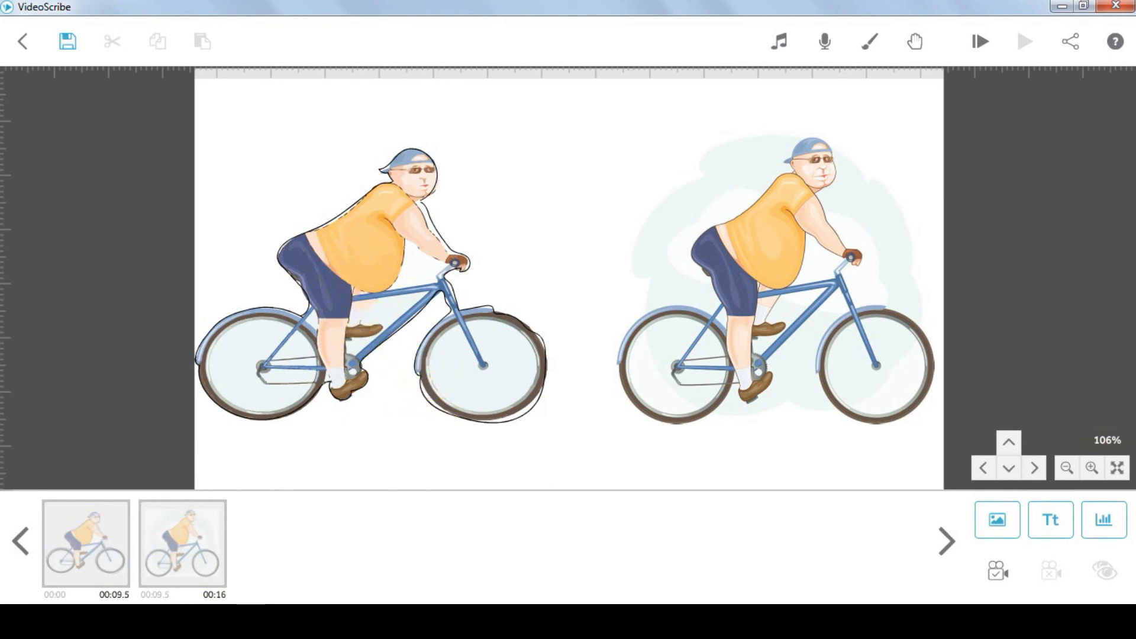
Switch back to the Fatman artwork in Illustrator and activate the Paintbrush tool.
{"action": "left_click", "coordinate": [592, 622]}
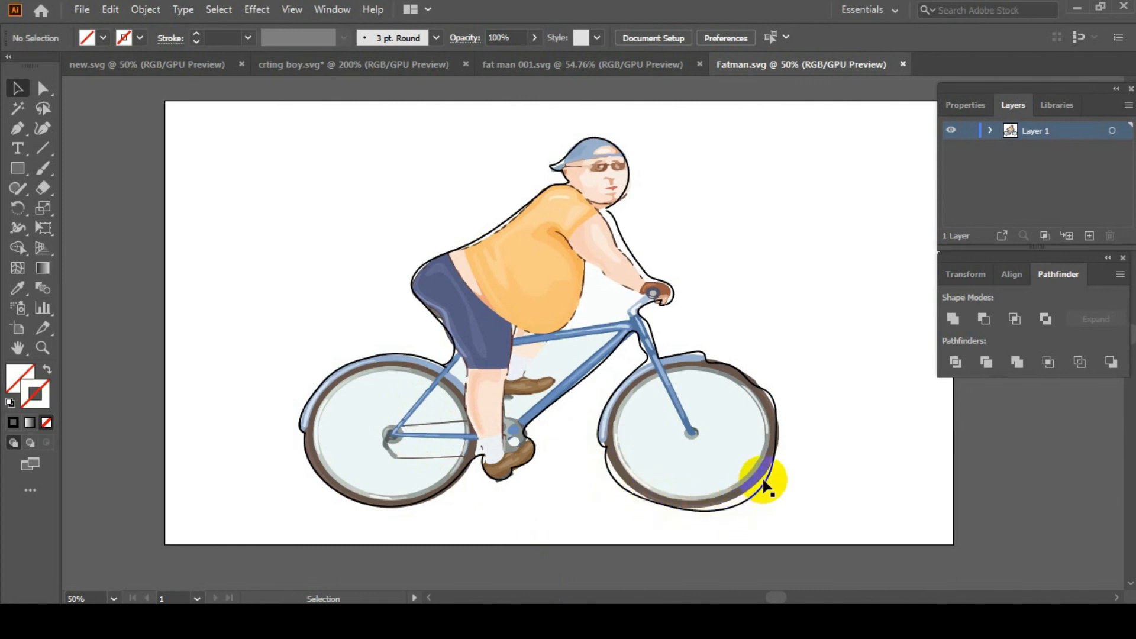
{"action": "left_click", "coordinate": [45, 170]}
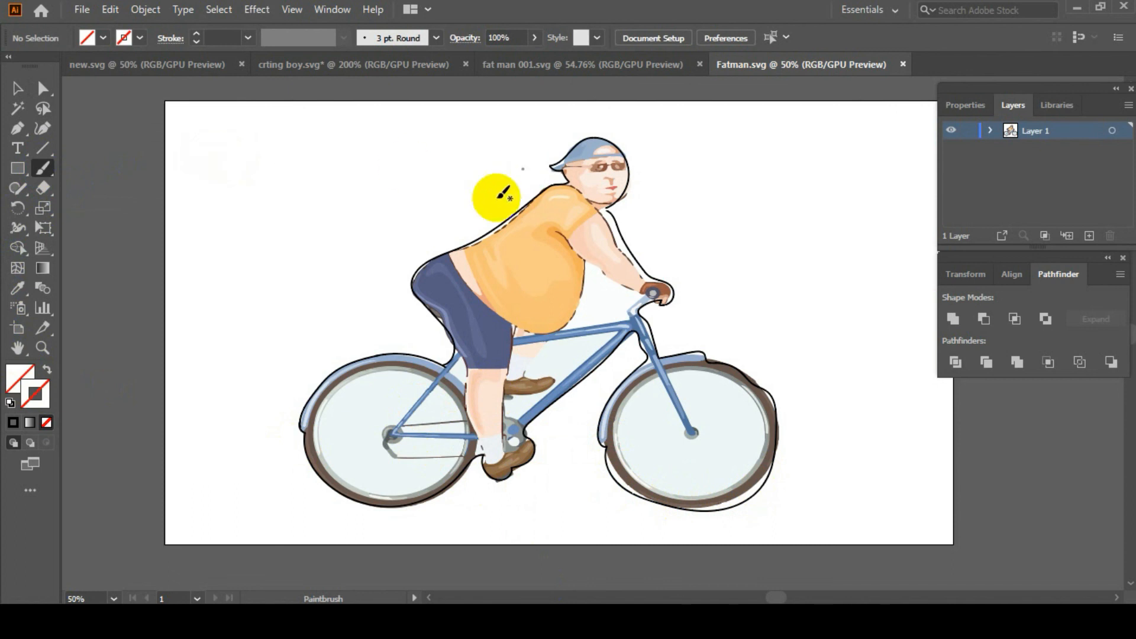
{"action": "mouse_move", "coordinate": [591, 620]}
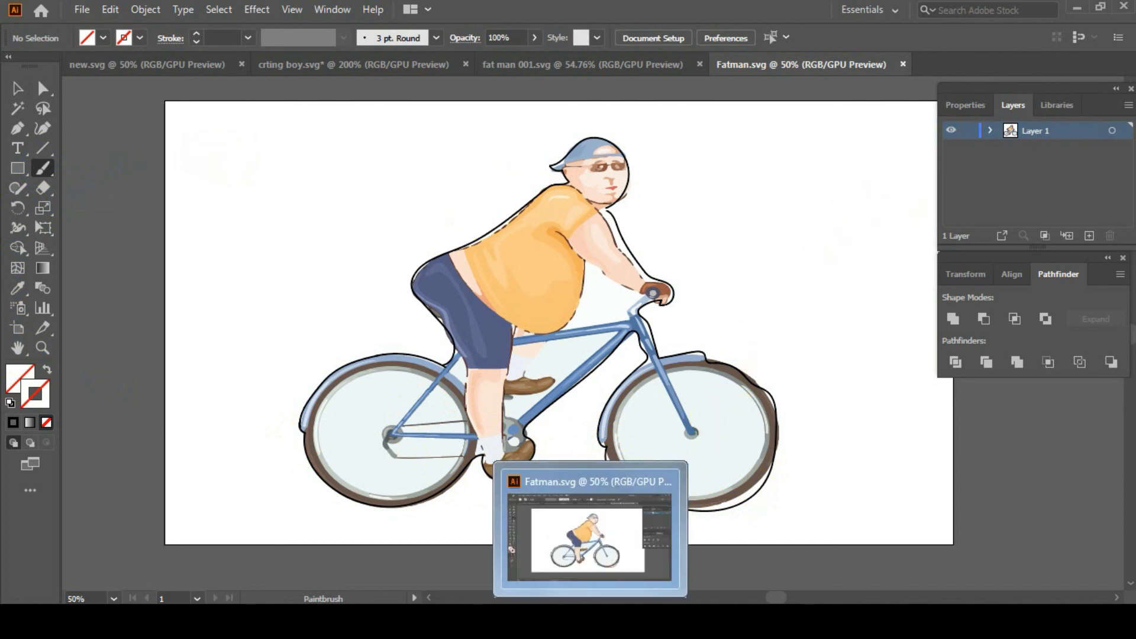